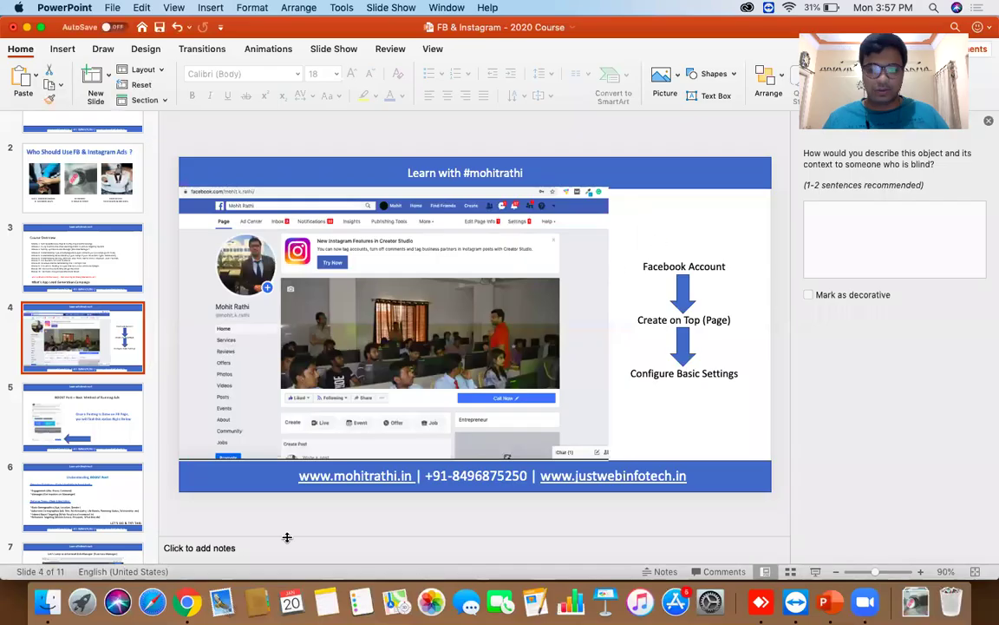
# Switch to Chrome and open Facebook's Create a Page form for a Business or Brand in a new tab.
pyautogui.click(186, 601)
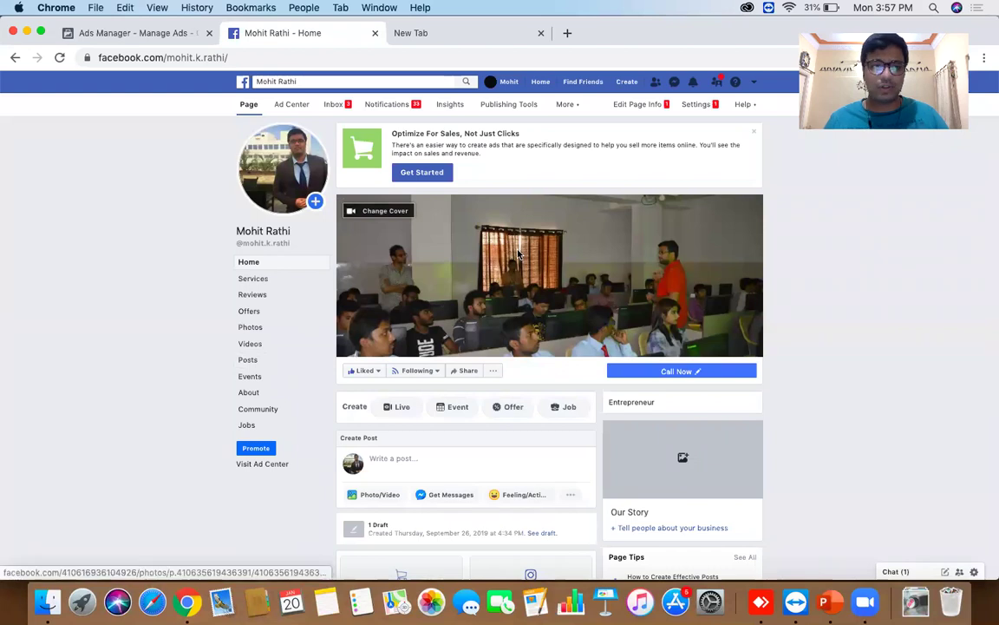
pyautogui.click(628, 83)
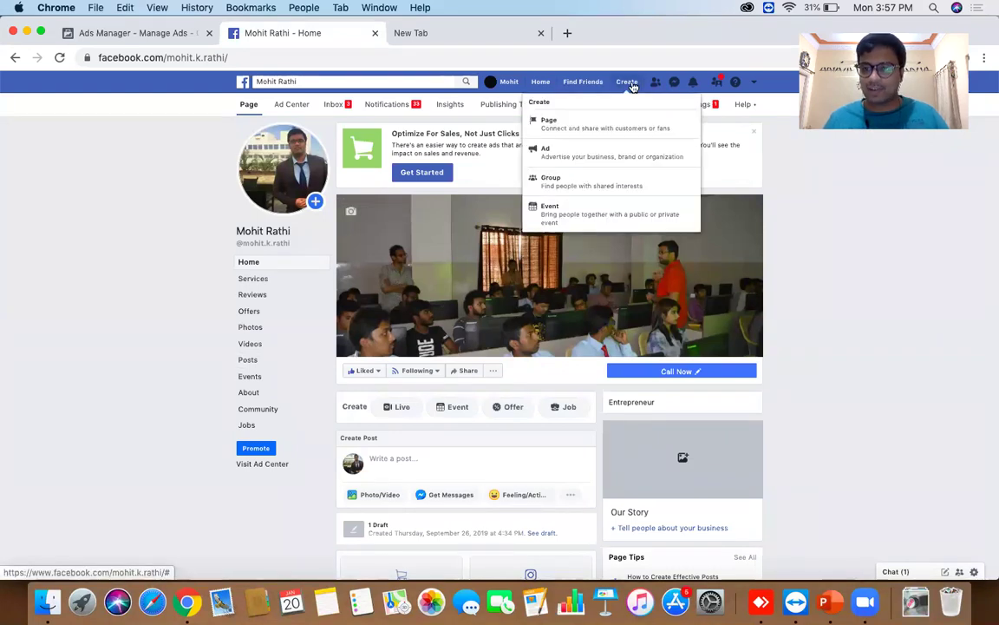
pyautogui.keyDown('super'); pyautogui.click(584, 130); pyautogui.keyUp('super')
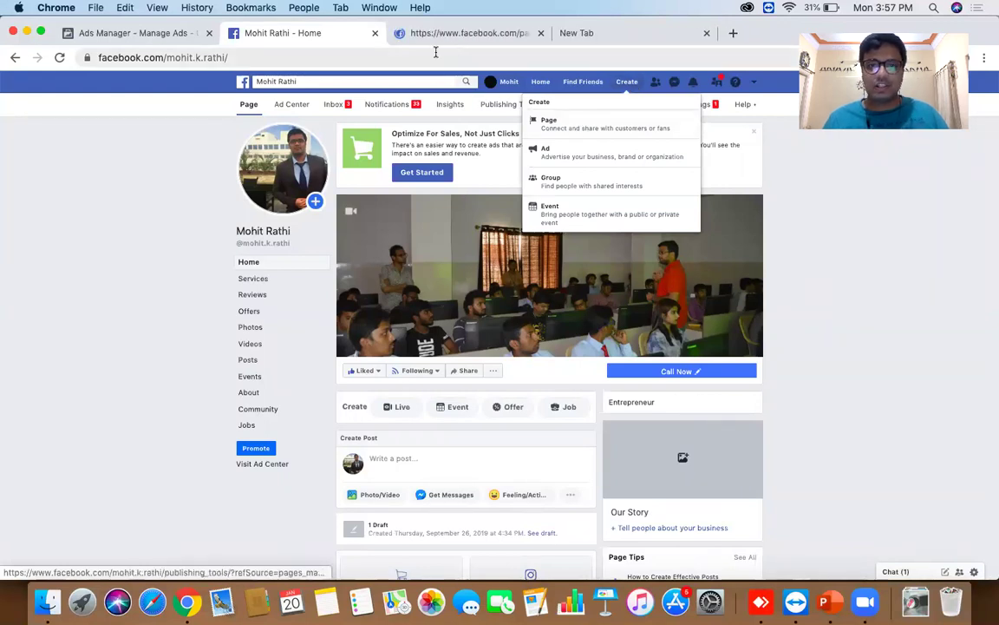
pyautogui.click(475, 33)
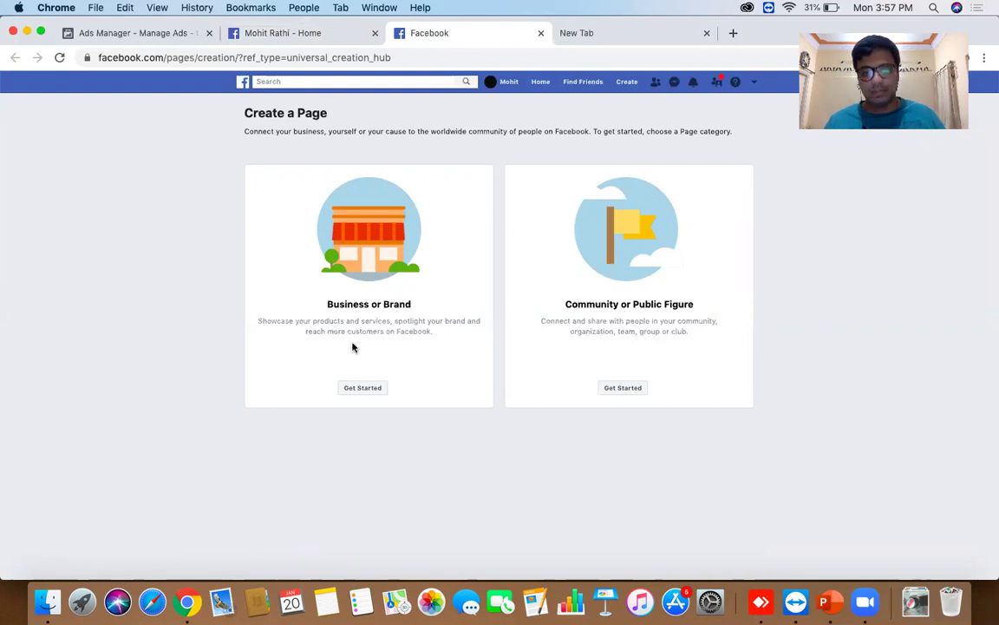
pyautogui.click(379, 390)
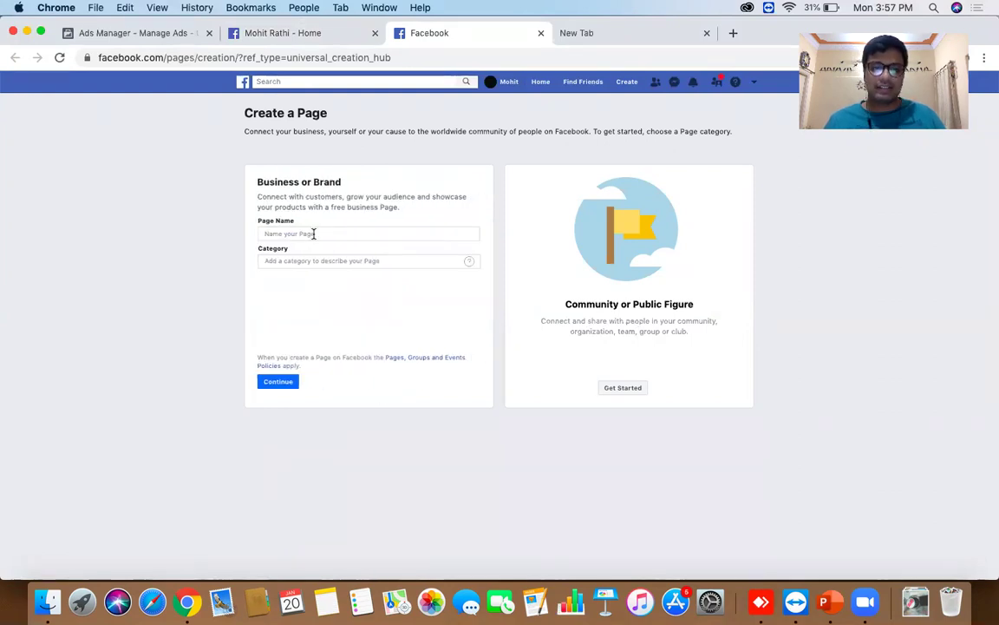
pyautogui.click(314, 233)
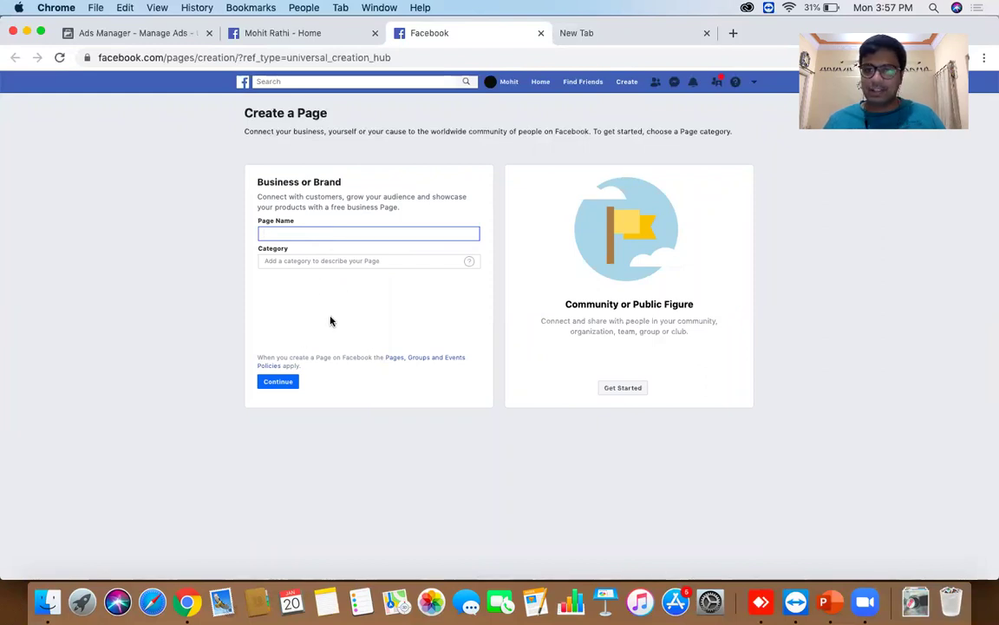
# Close the page creation tab and the blank tab, and reload the existing Facebook page.
pyautogui.click(316, 35)
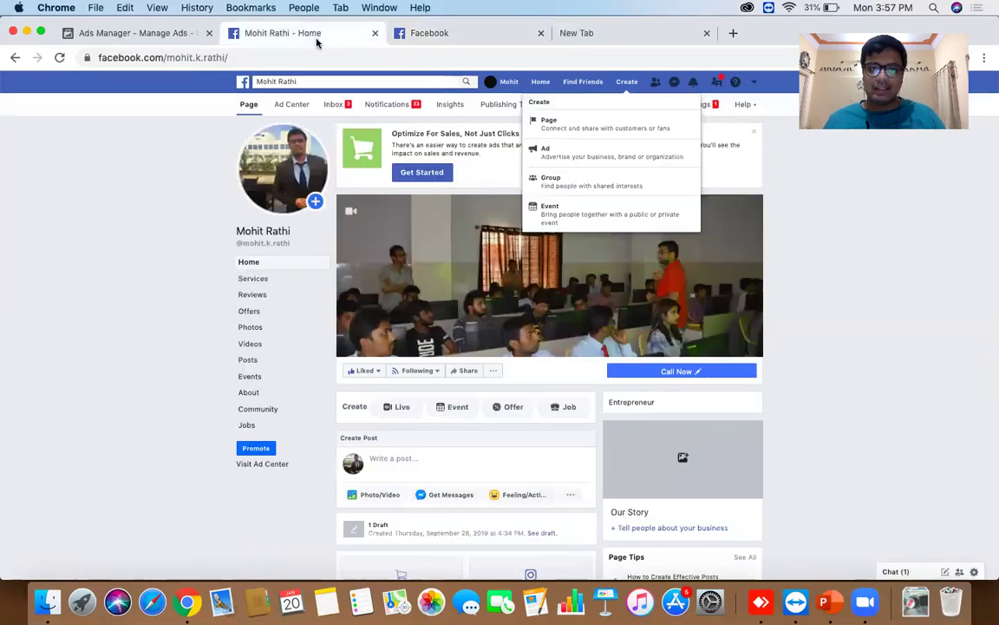
pyautogui.click(541, 33)
pyautogui.click(558, 33)
pyautogui.click(87, 178)
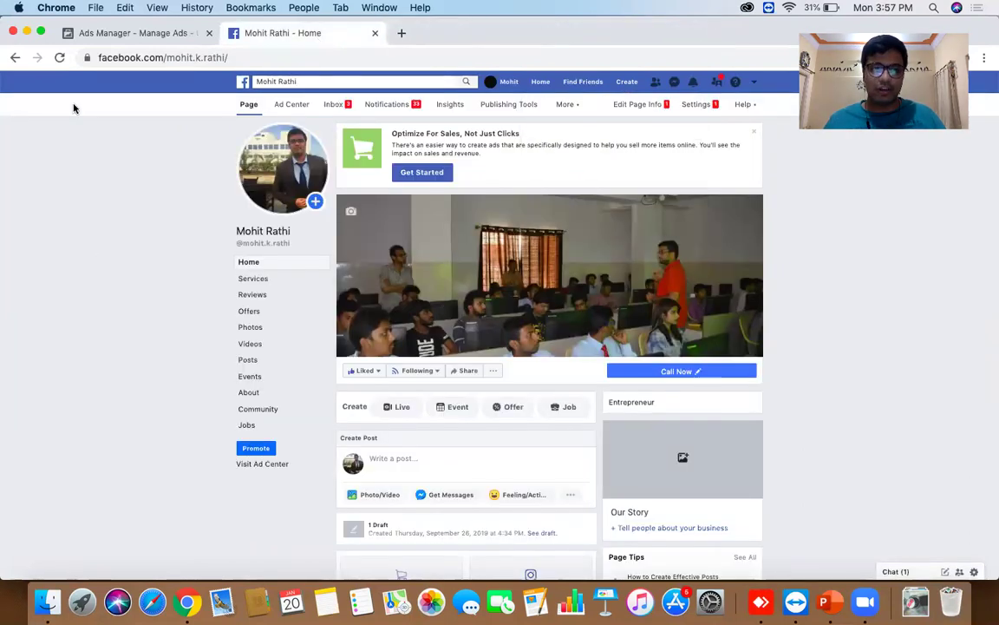
pyautogui.click(59, 57)
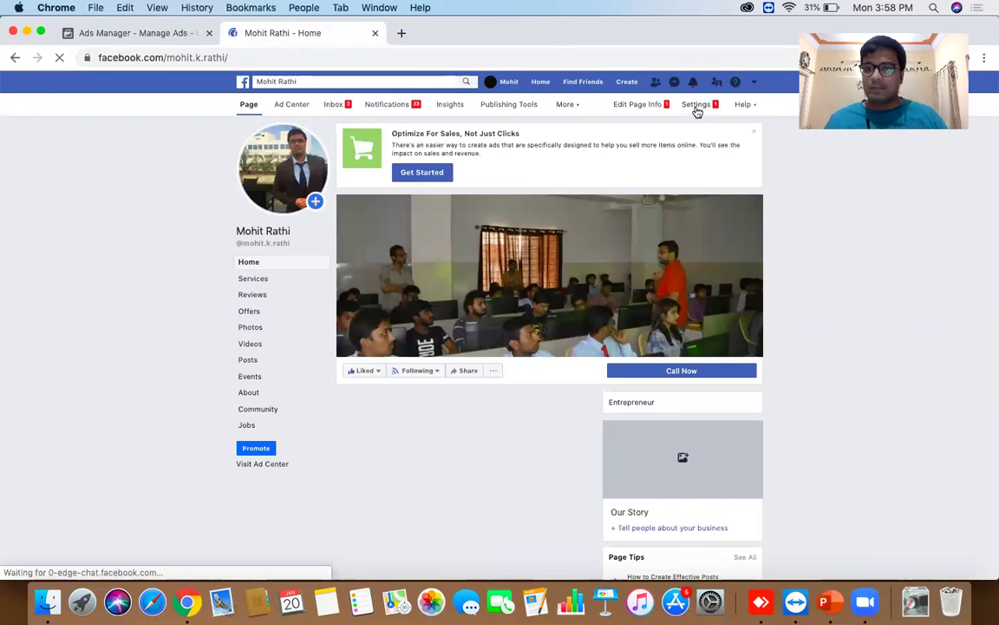
# Open the Facebook page's settings and review the General options from page visibility to live commentary.
pyautogui.click(697, 104)
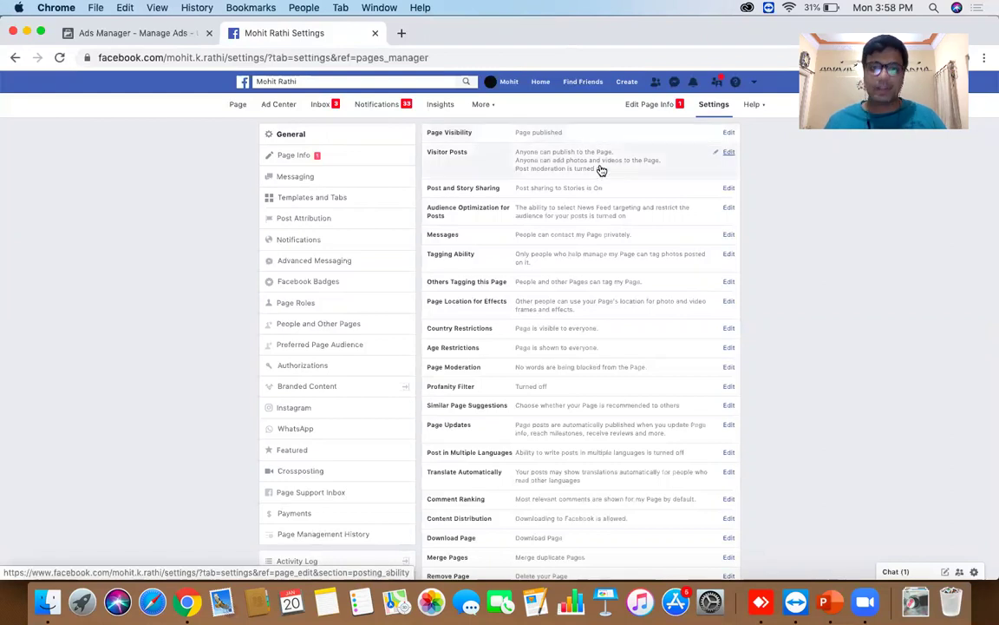
pyautogui.scroll(-3, 601, 170)
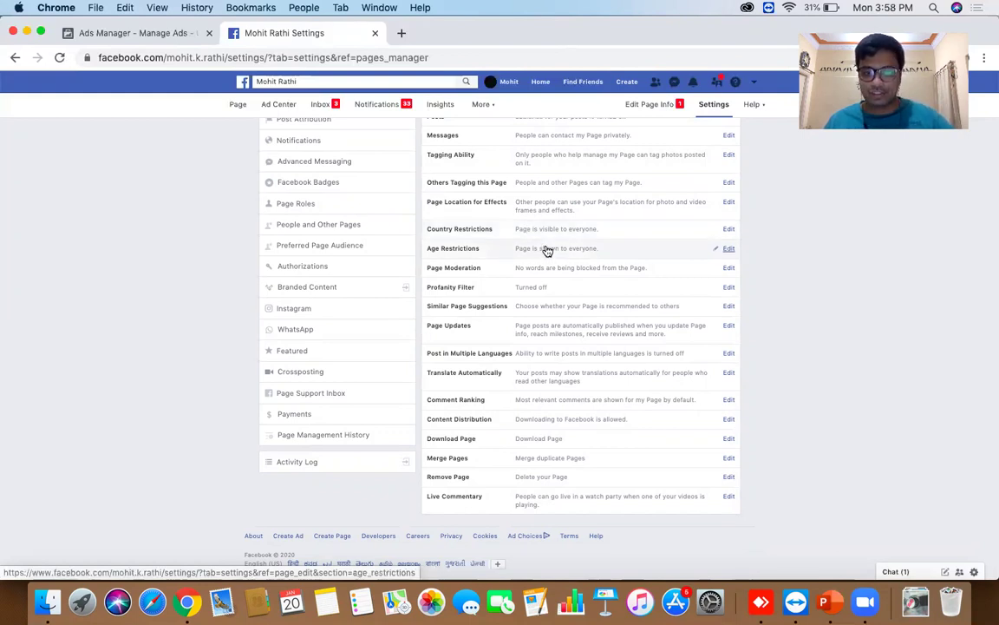
pyautogui.scroll(3, 547, 251)
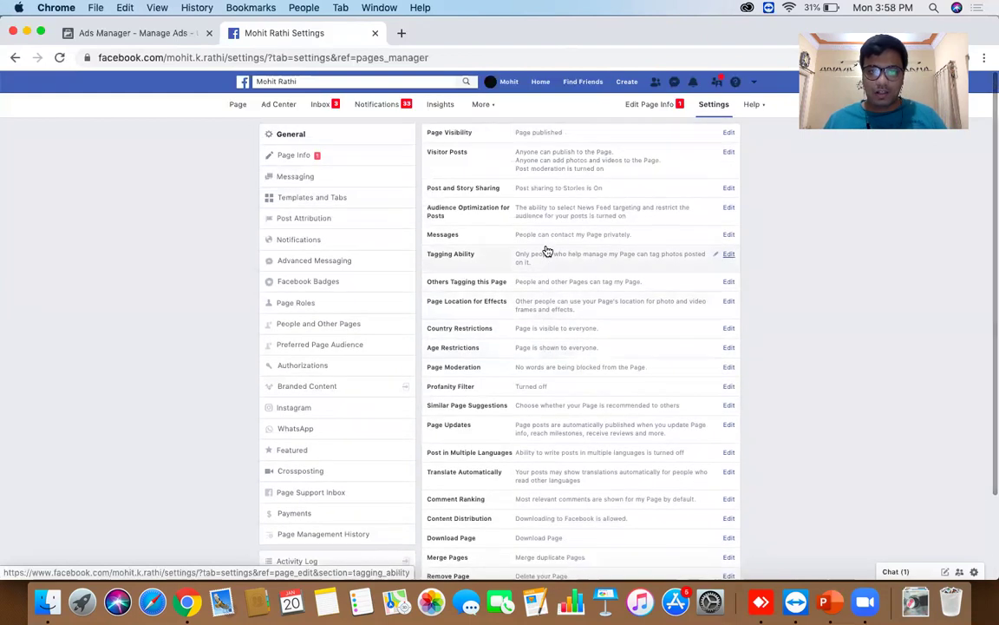
# Open the Page Roles settings and review the page owner and existing admins.
pyautogui.click(306, 302)
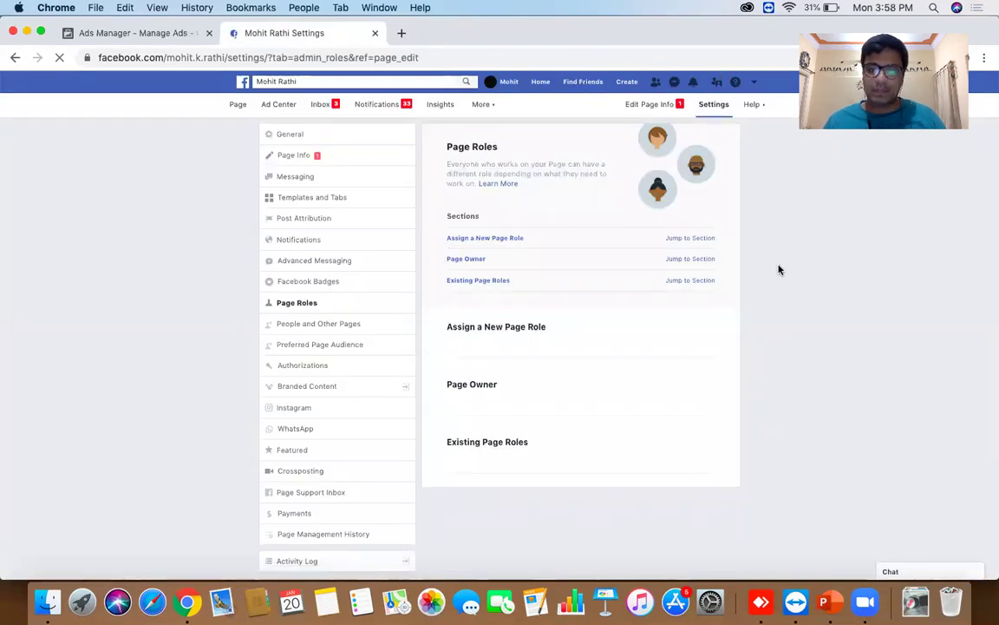
pyautogui.scroll(-3, 778, 270)
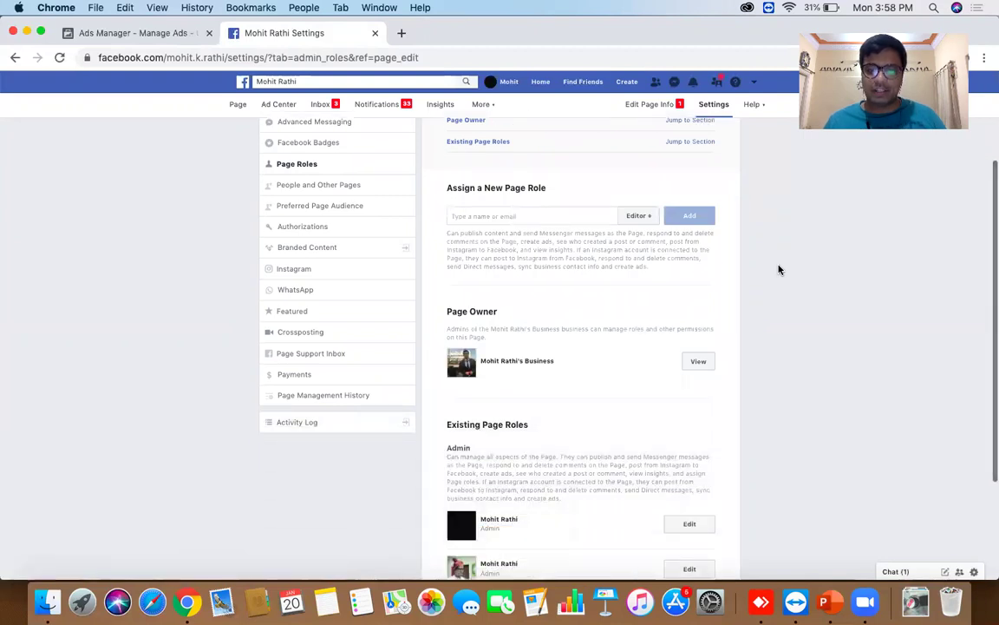
pyautogui.scroll(-3, 779, 269)
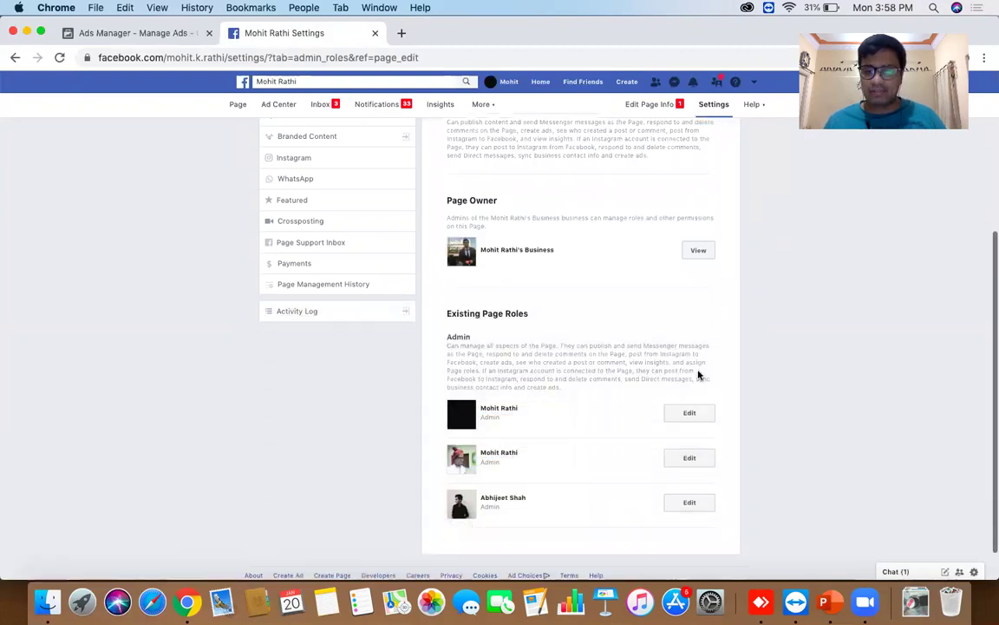
pyautogui.scroll(1, 608, 444)
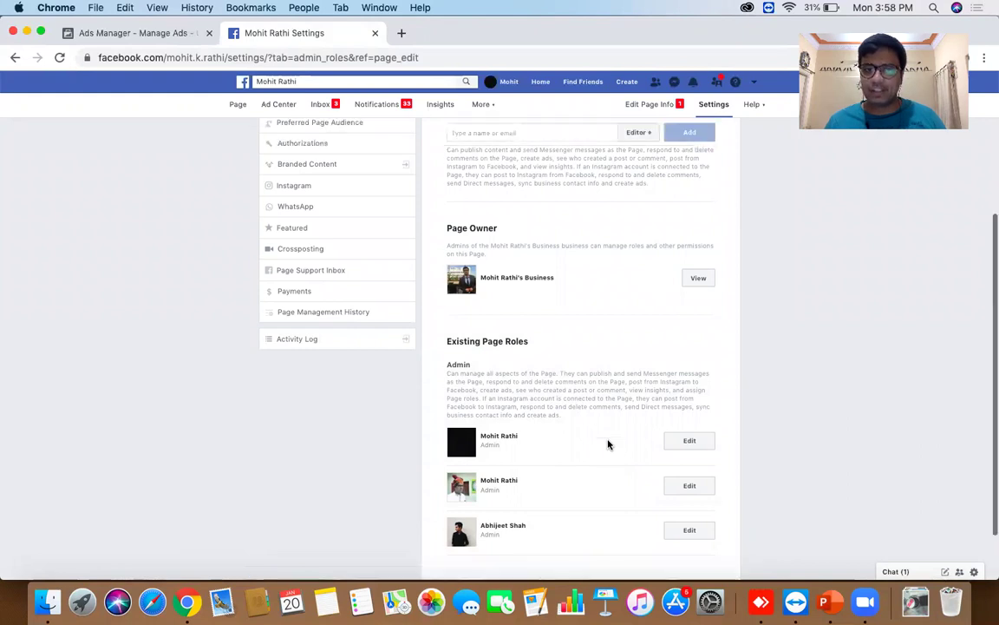
pyautogui.scroll(4, 607, 444)
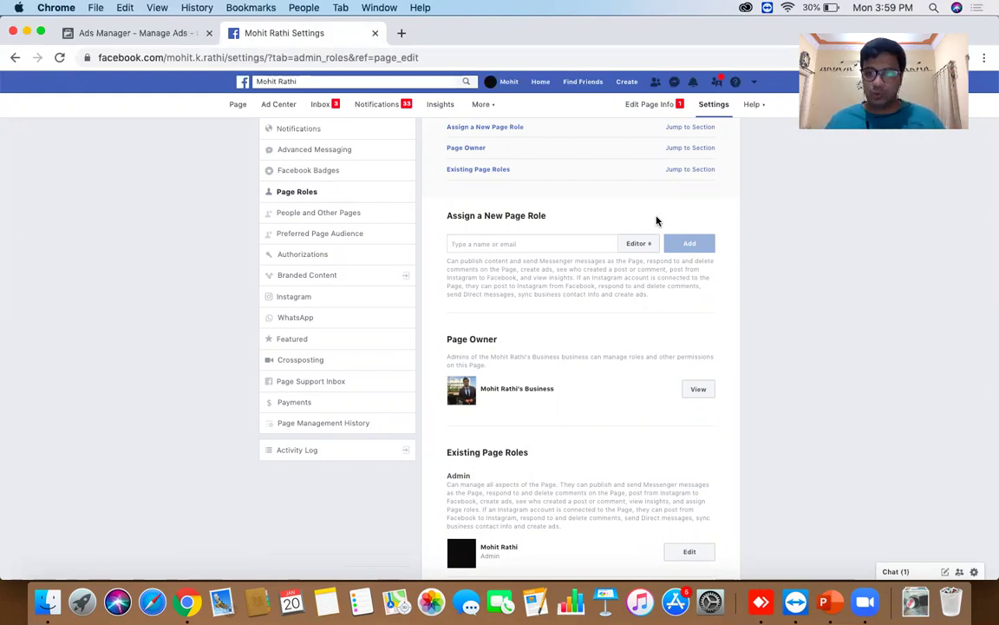
# View the role types available for assigning a new page role, leaving Editor selected.
pyautogui.click(639, 244)
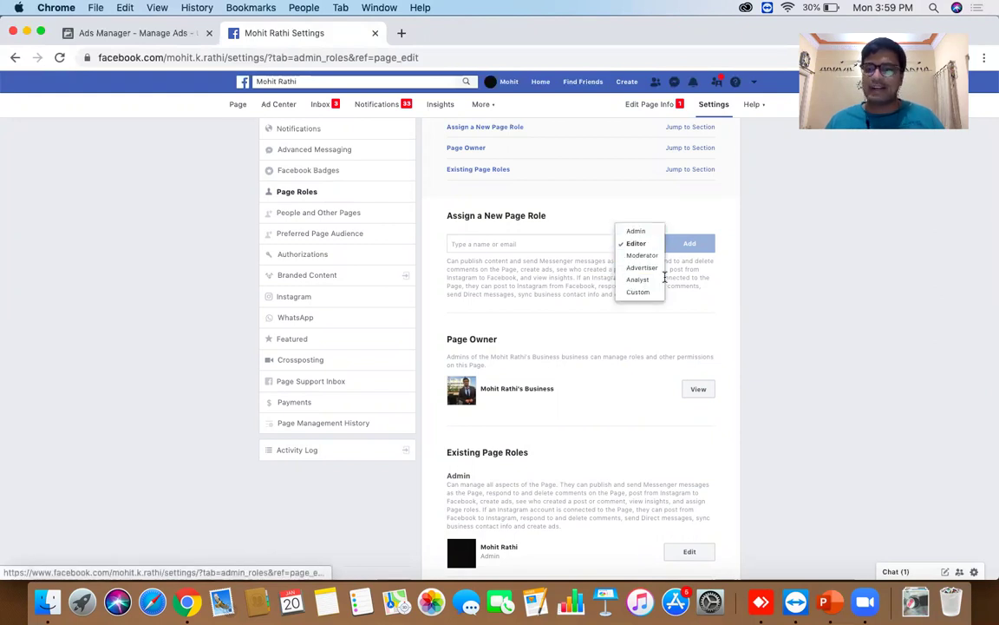
pyautogui.click(803, 301)
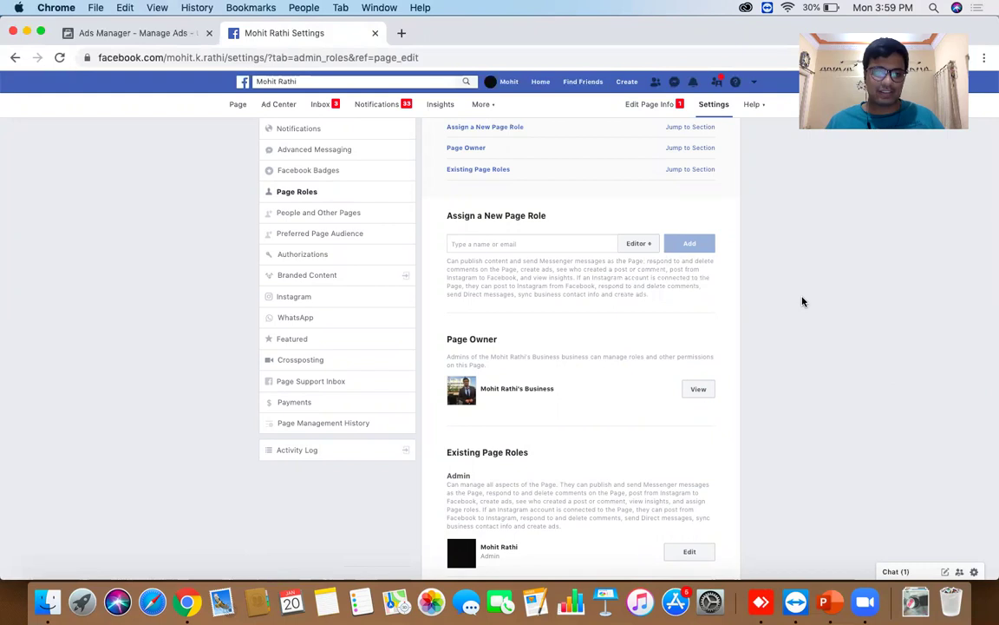
pyautogui.scroll(1, 803, 301)
pyautogui.scroll(3, 804, 301)
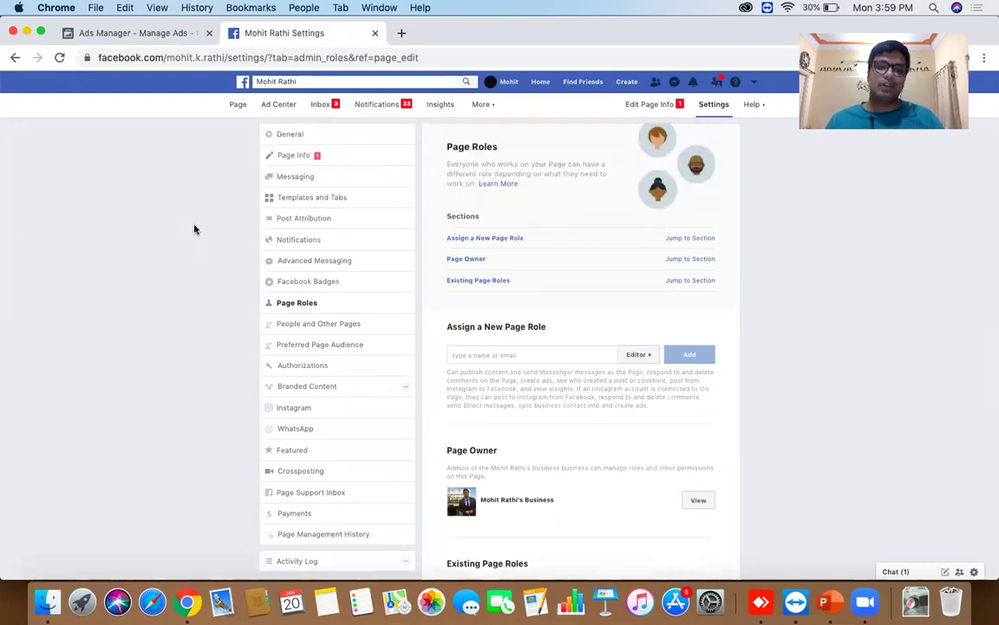
# Open the Page Info settings and review the description, categories, contact, location and hours fields.
pyautogui.click(300, 161)
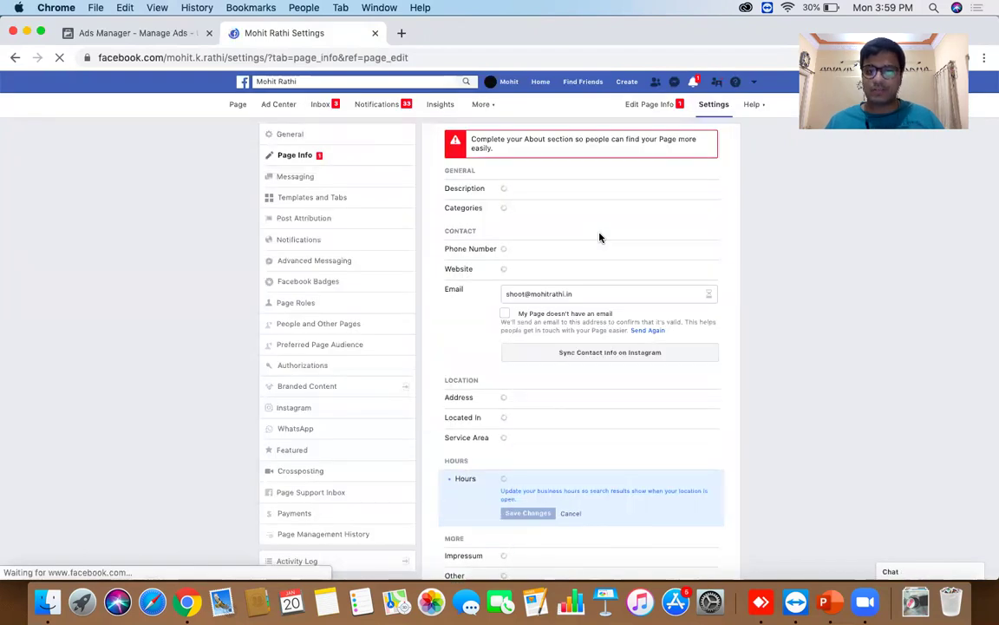
pyautogui.scroll(-5, 599, 235)
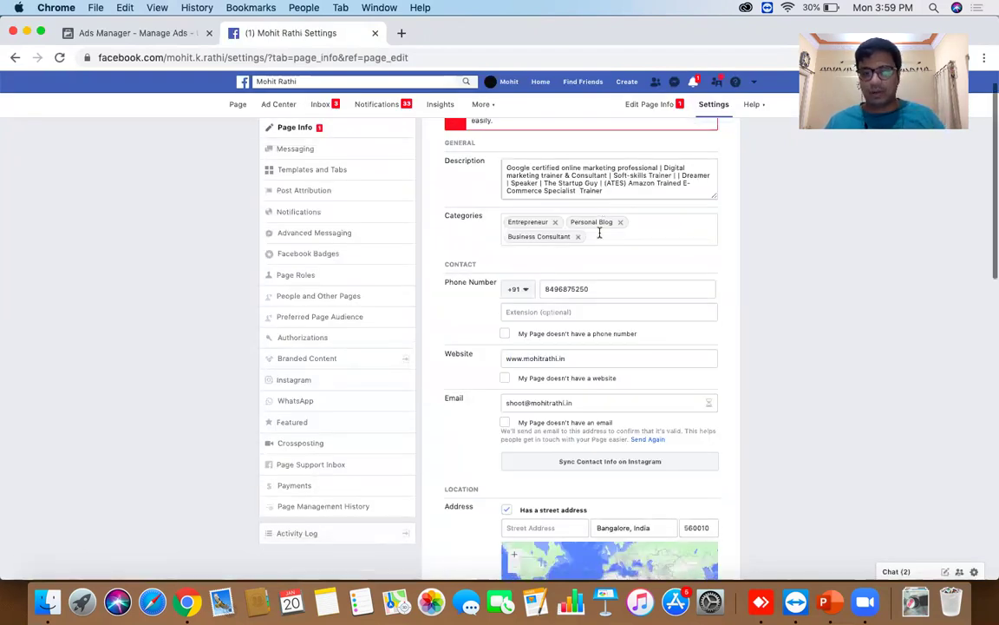
pyautogui.scroll(-10, 598, 232)
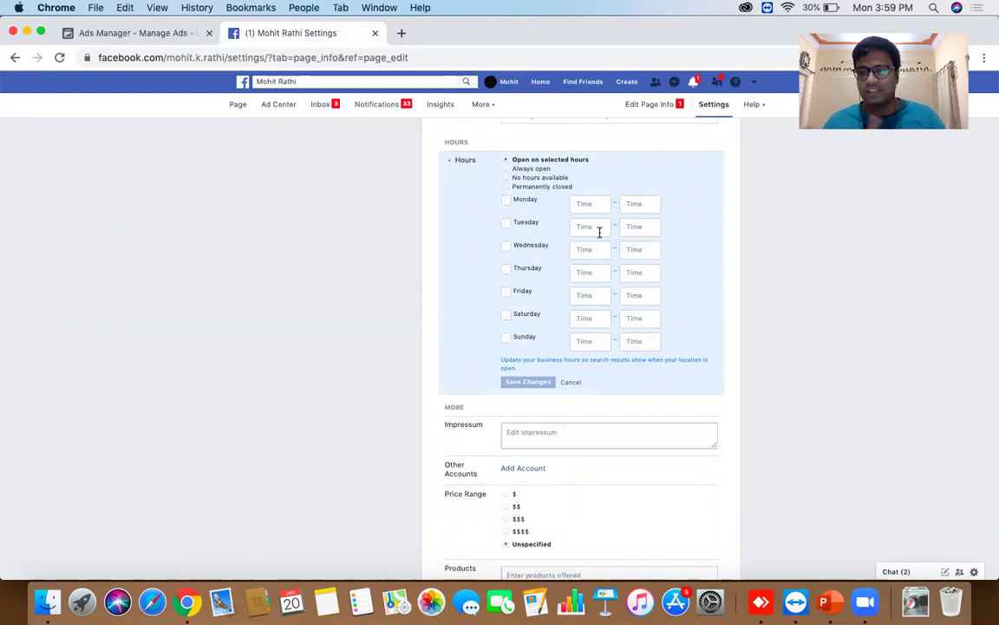
pyautogui.scroll(14, 599, 232)
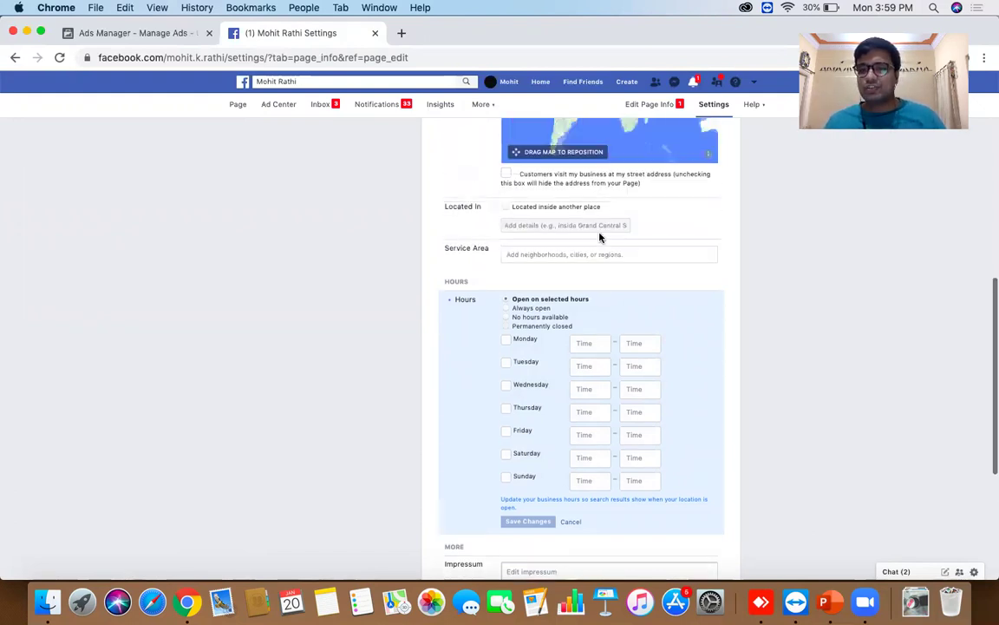
pyautogui.scroll(5, 599, 233)
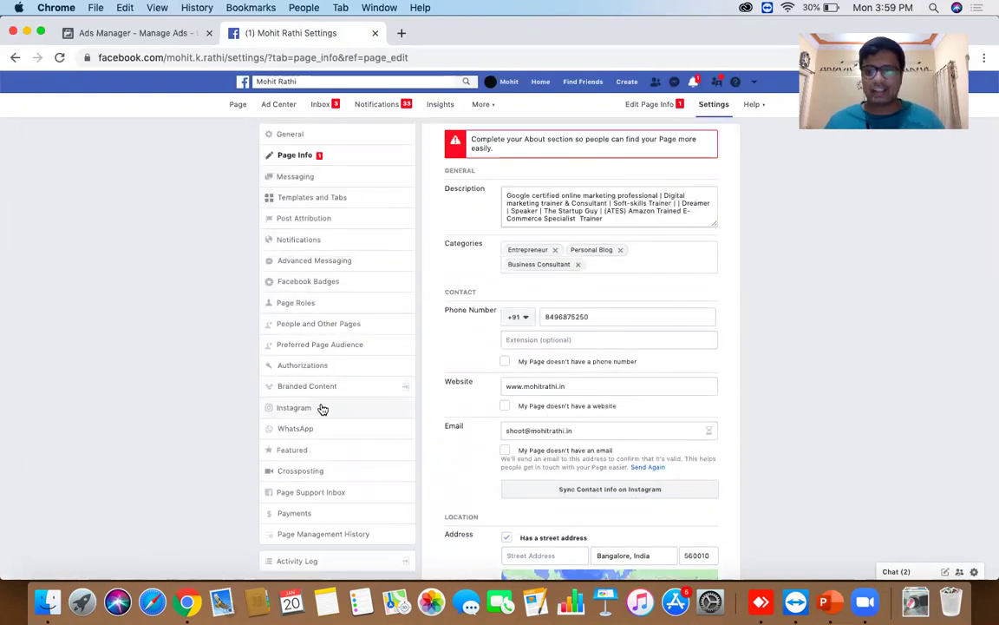
# Return to the page's home view and look through its reviews, photos, videos and published posts.
pyautogui.click(237, 104)
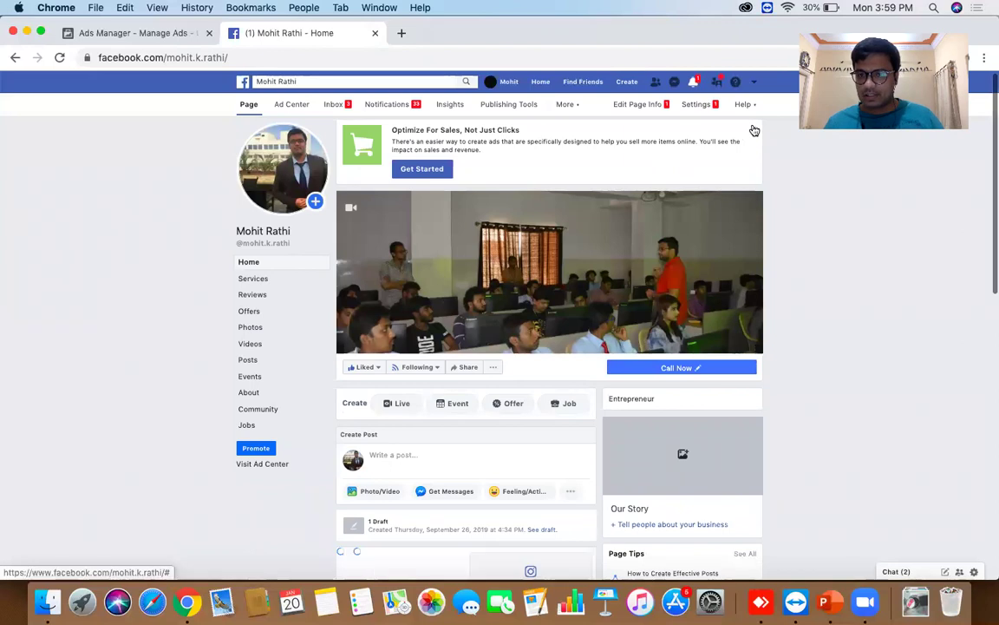
pyautogui.scroll(-5, 753, 129)
pyautogui.scroll(-10, 753, 128)
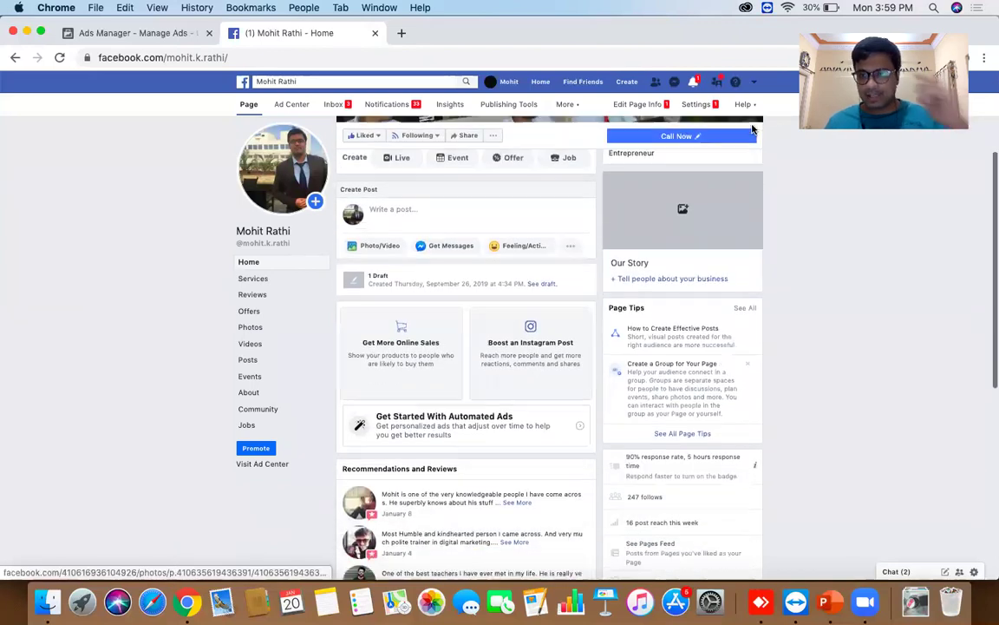
pyautogui.scroll(2, 753, 129)
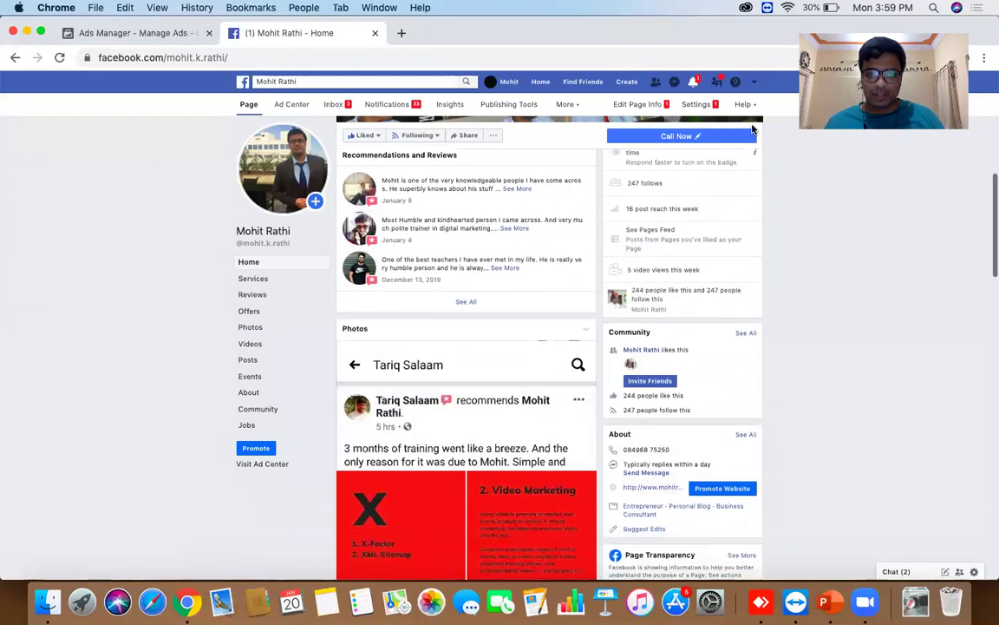
pyautogui.scroll(-5, 753, 128)
pyautogui.scroll(-5, 753, 128)
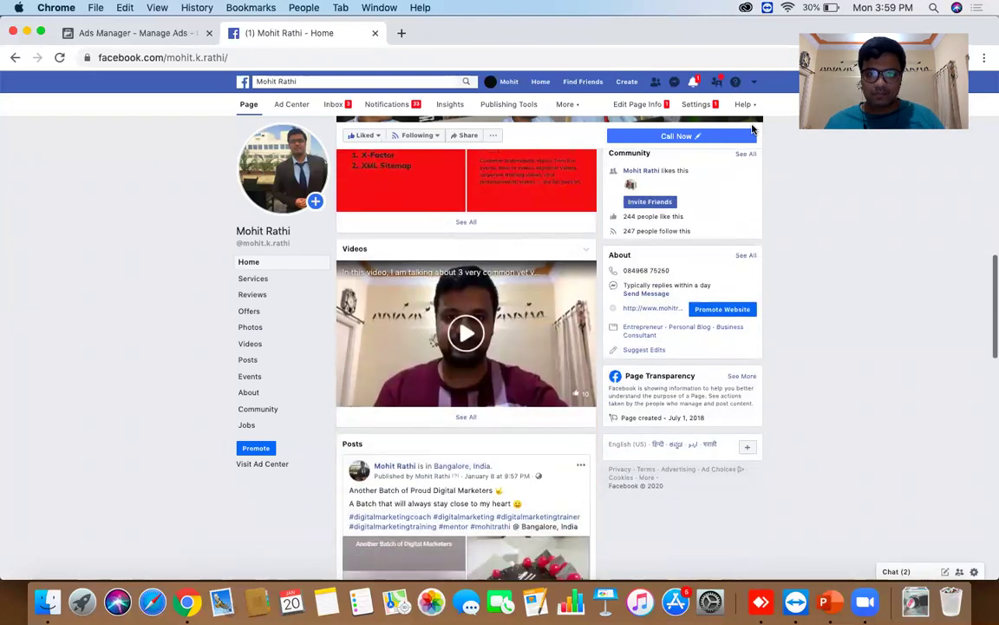
pyautogui.scroll(-10, 753, 129)
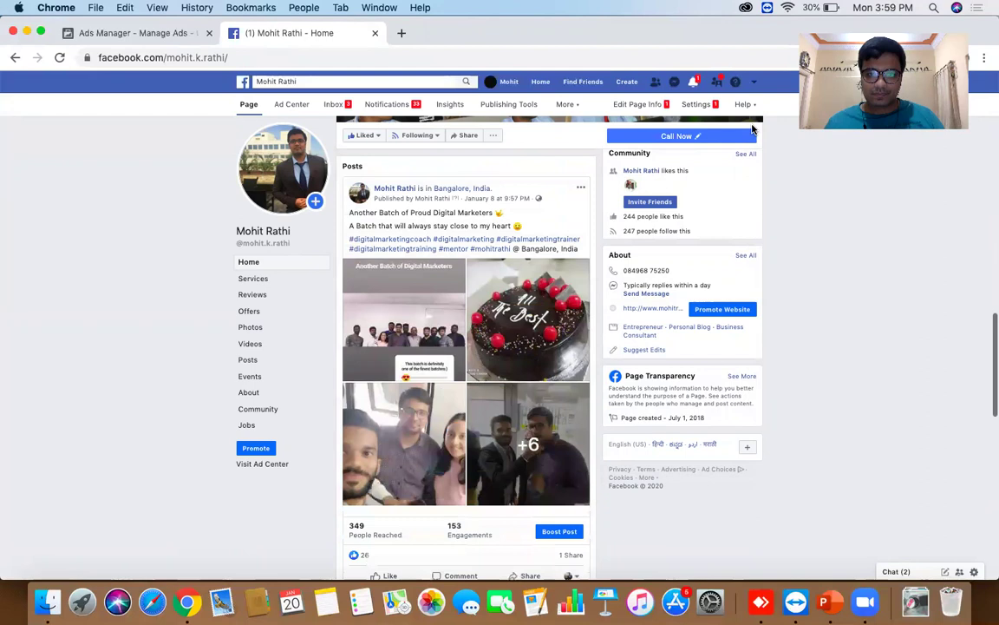
pyautogui.scroll(-8, 753, 129)
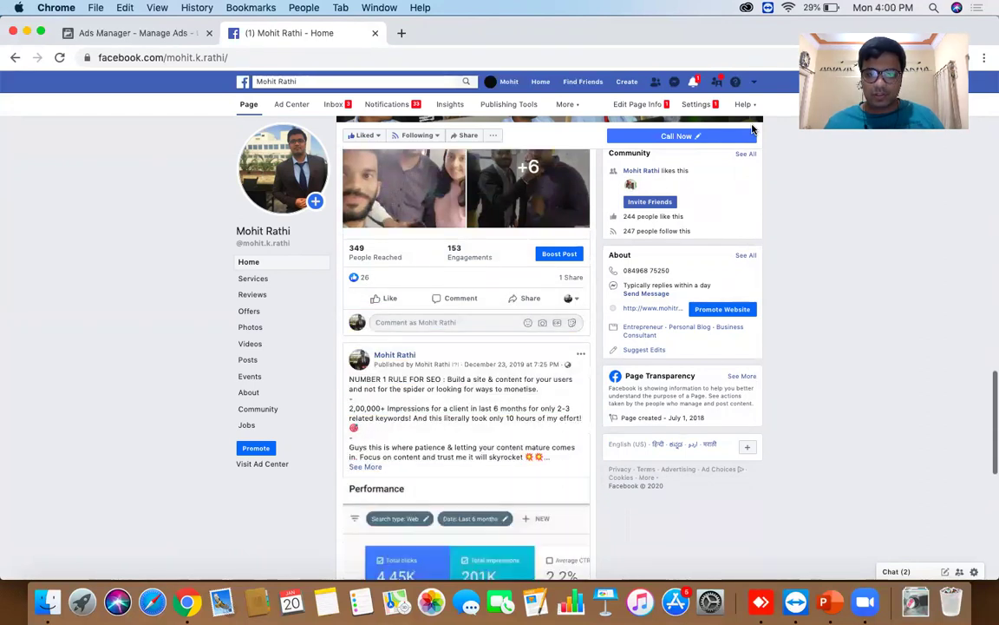
# Open the Boost Post settings for the "NUMBER 1 RULE FOR SEO" post from December 23, 2019.
pyautogui.scroll(-3, 753, 129)
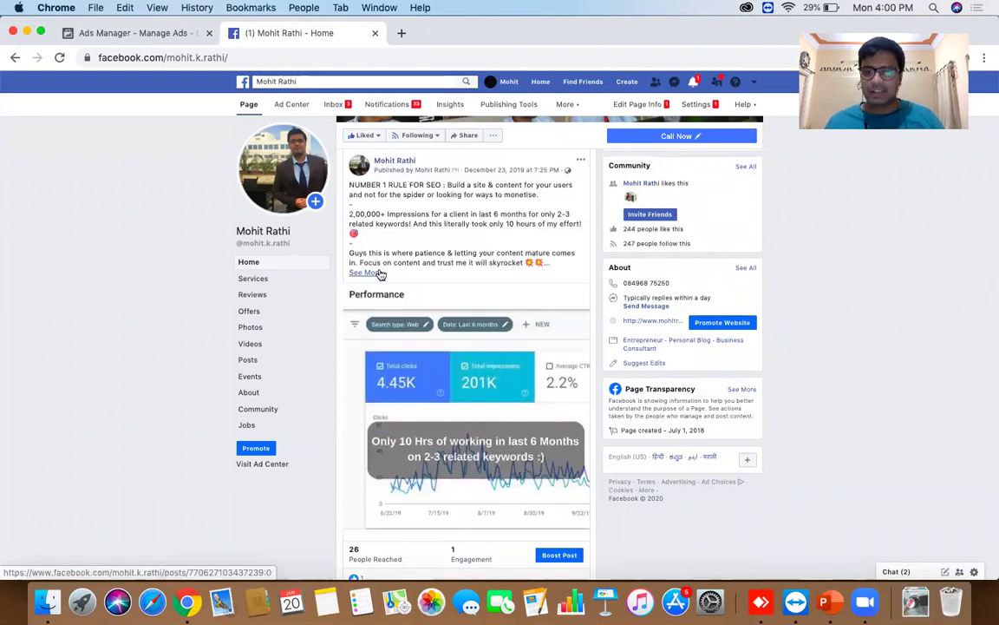
pyautogui.scroll(-3, 379, 274)
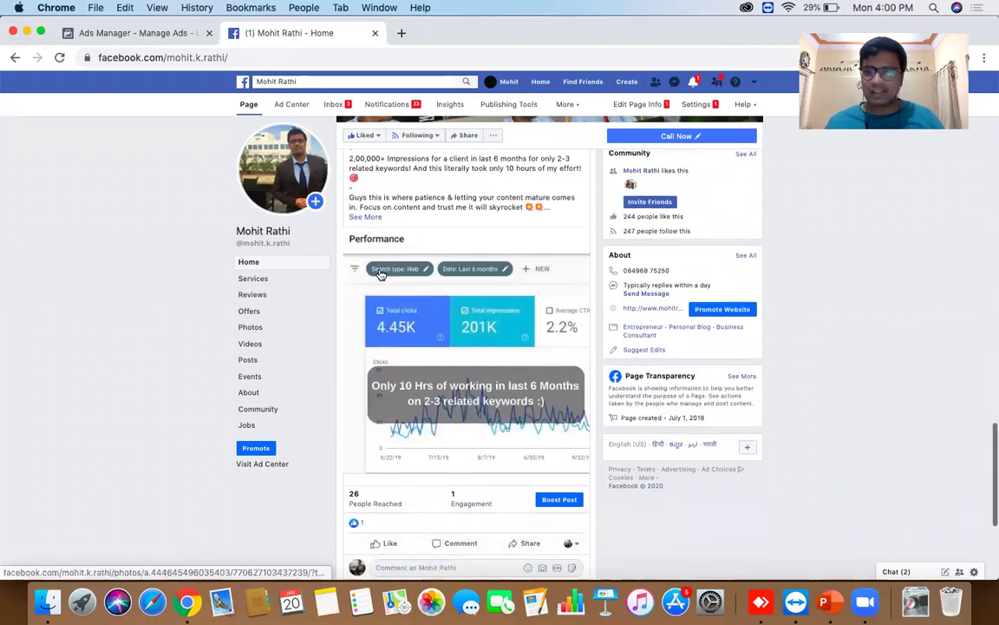
pyautogui.scroll(-1, 379, 274)
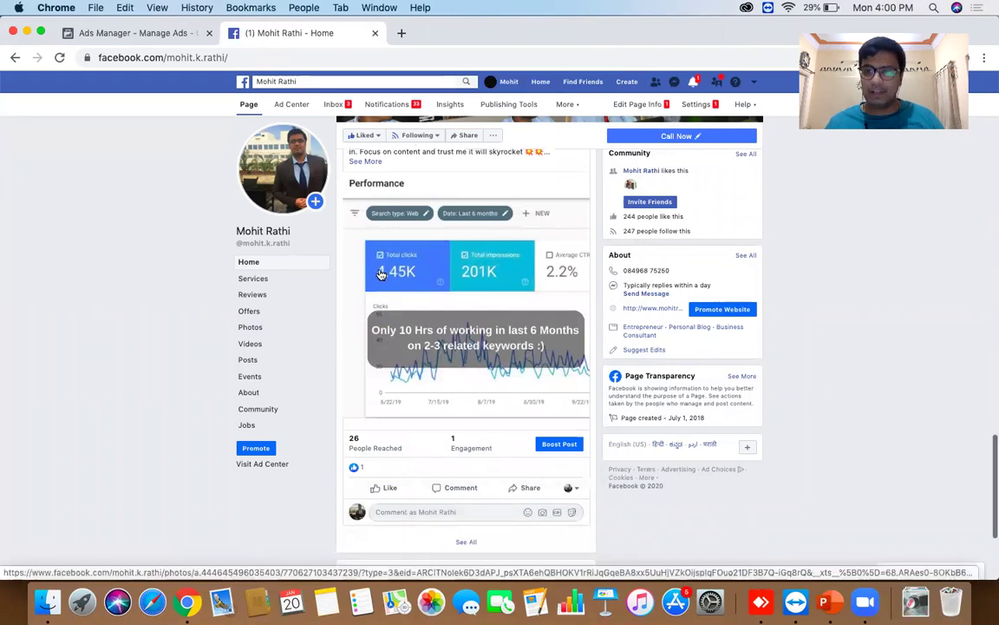
pyautogui.click(560, 445)
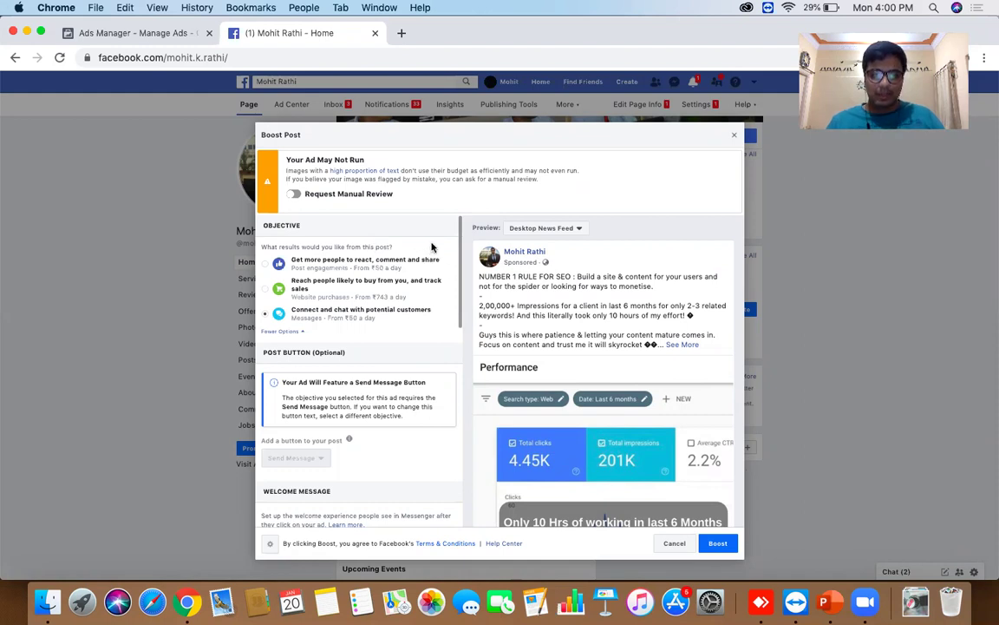
# Review the boost objectives and set the post's objective to "Get more people to react, comment and share".
pyautogui.scroll(-2, 432, 247)
pyautogui.scroll(2, 432, 247)
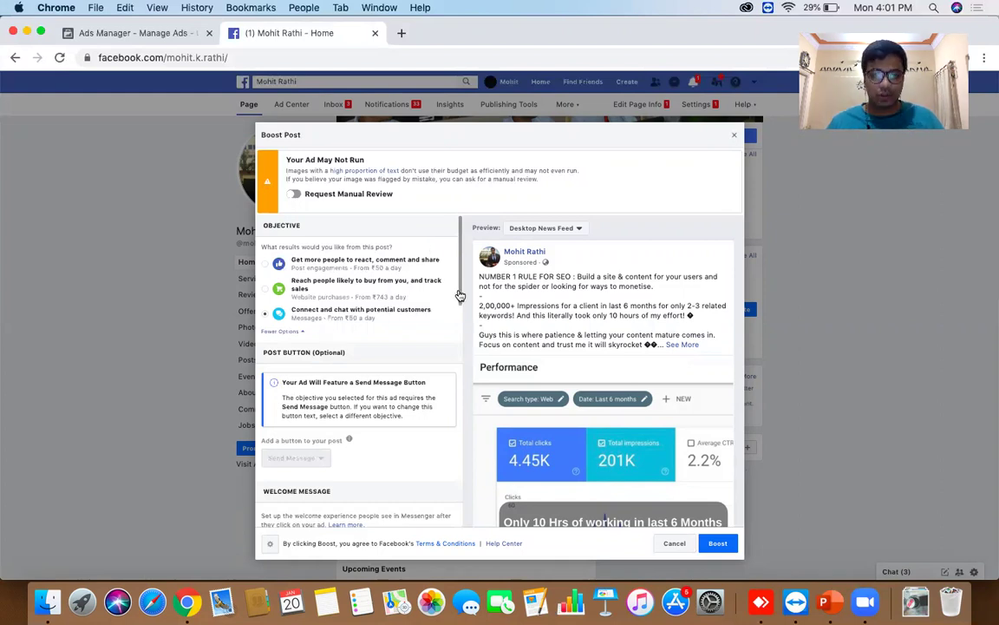
pyautogui.scroll(-3, 460, 295)
pyautogui.scroll(3, 457, 288)
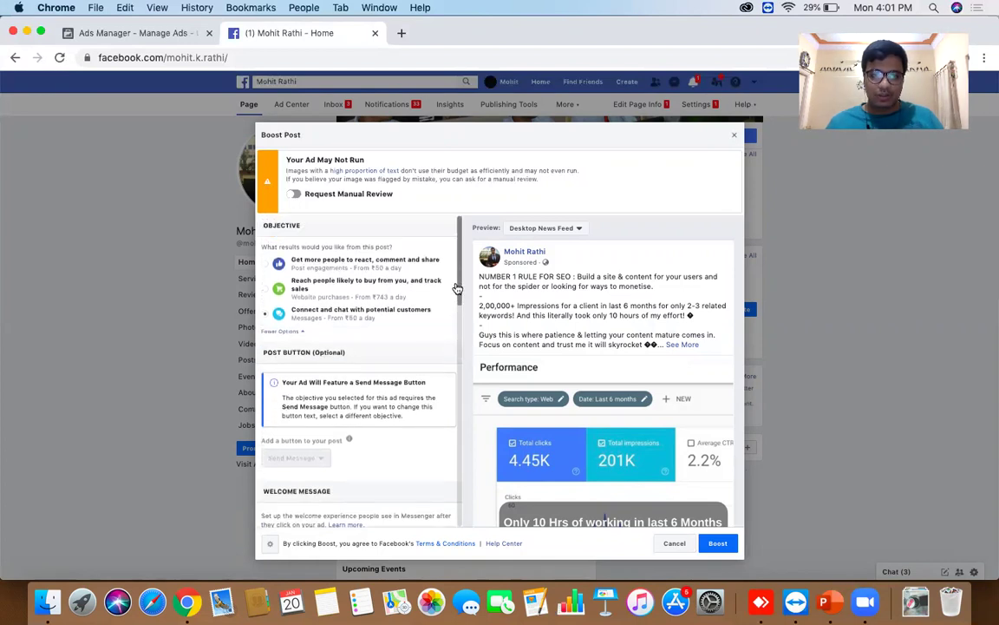
pyautogui.click(299, 260)
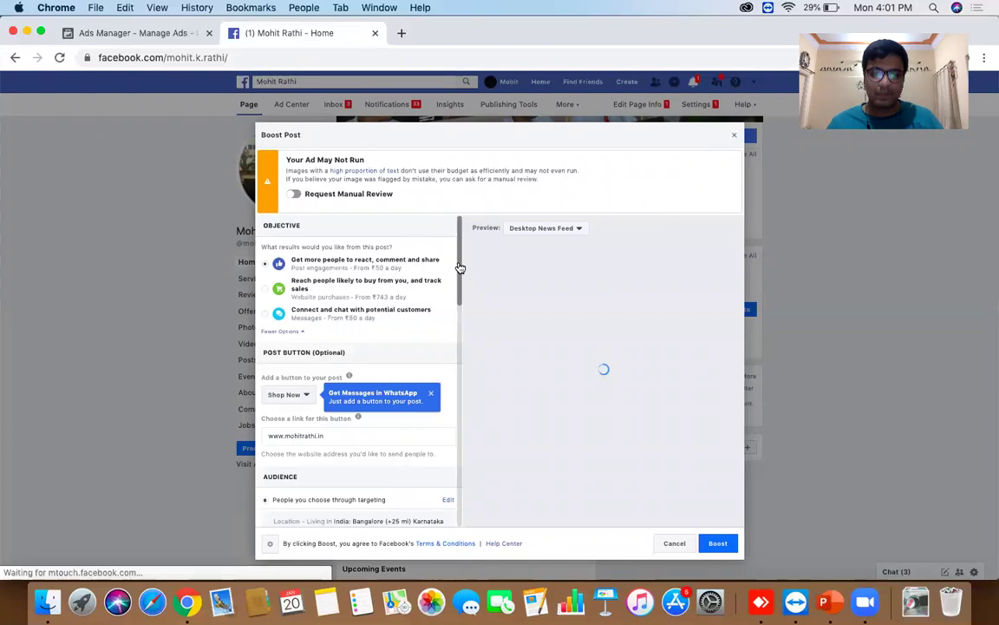
# Start creating a new audience for the boosted post and name it "Wedding Services Audience".
pyautogui.moveTo(460, 267); pyautogui.dragTo(460, 335)
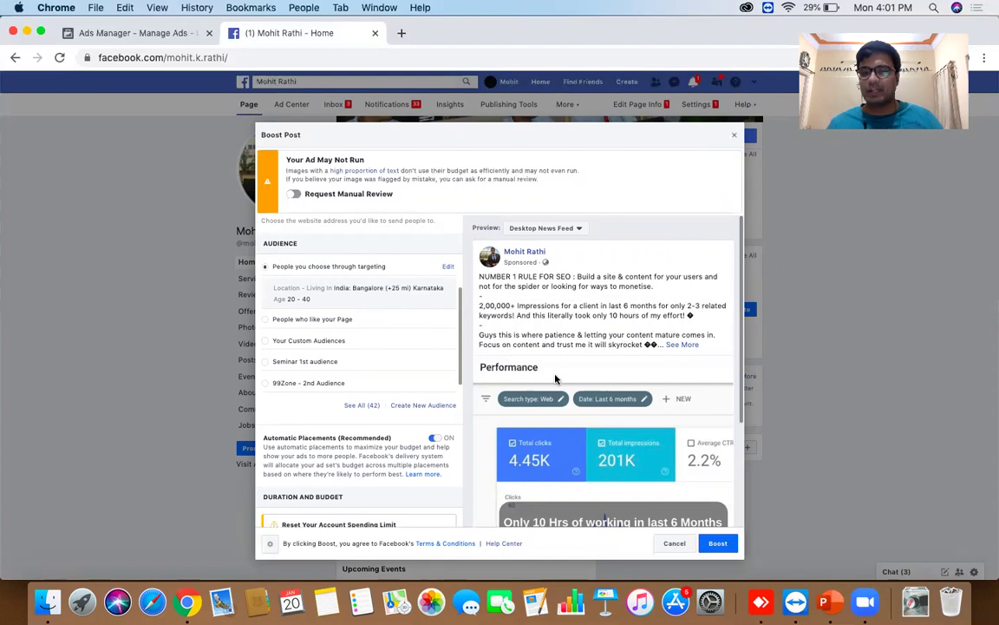
pyautogui.click(425, 405)
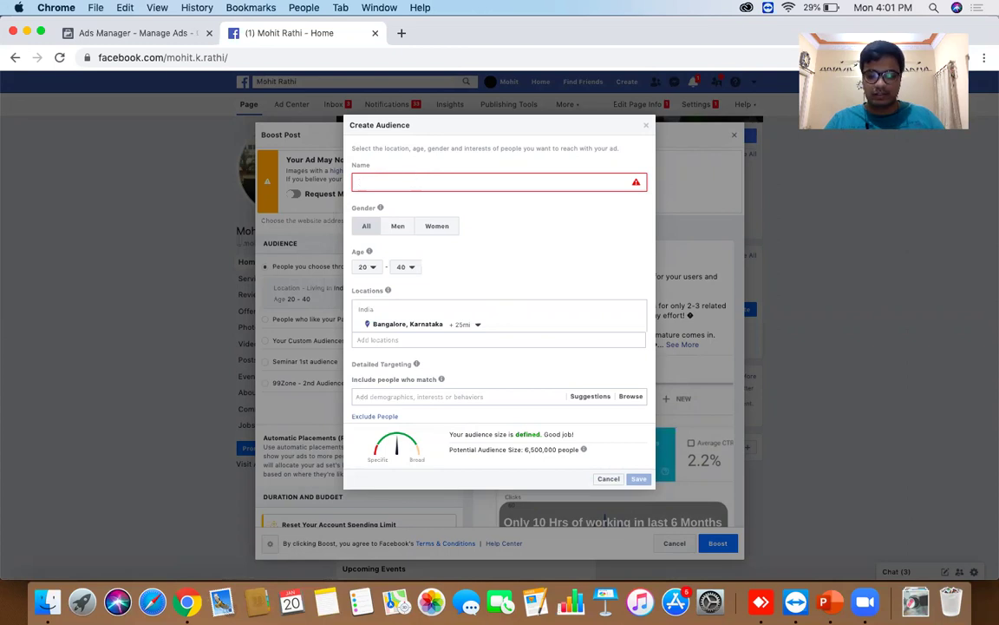
pyautogui.write('Wedding Services ')
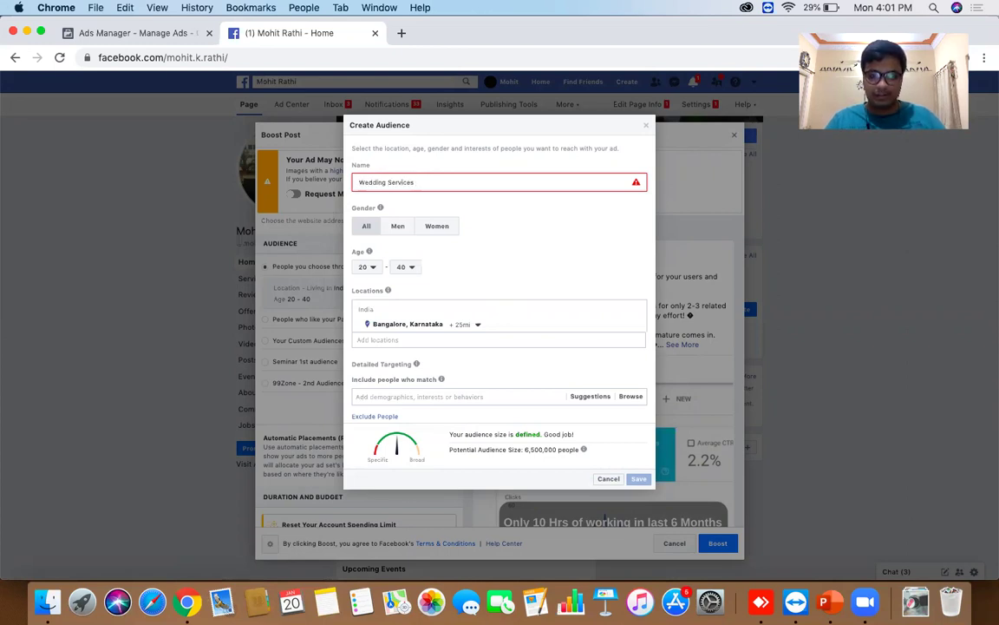
pyautogui.write('Audience')
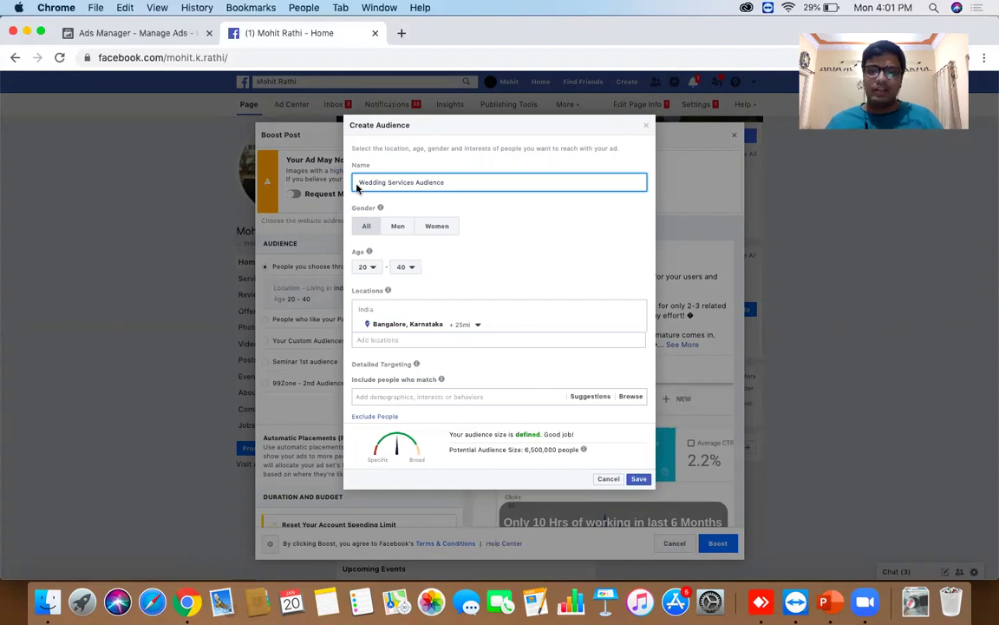
pyautogui.click(460, 199)
# Review the new audience's gender, age, location and detailed targeting fields along with its potential audience size.
pyautogui.scroll(-2, 461, 199)
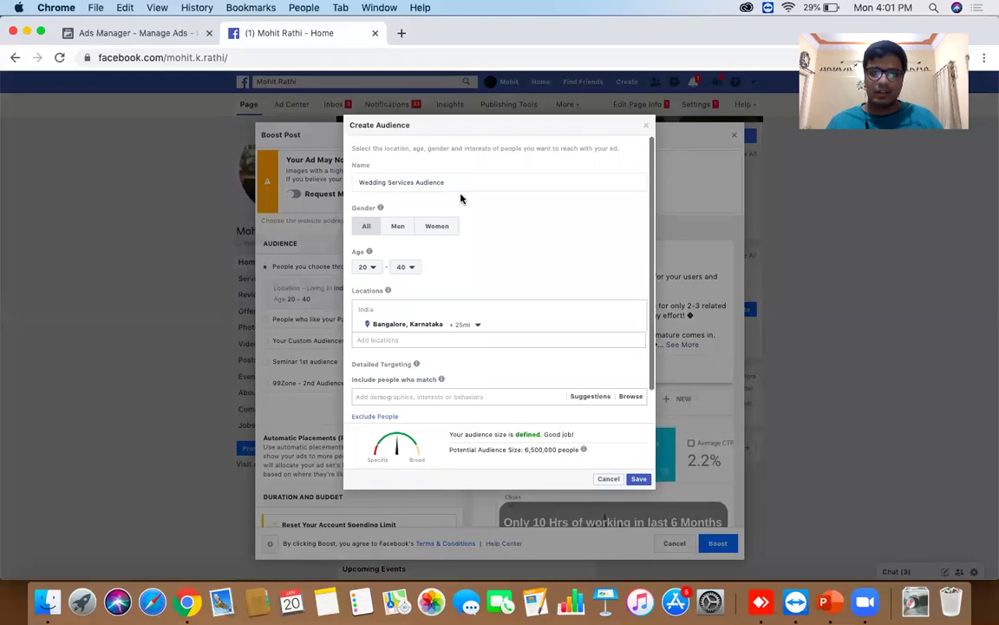
pyautogui.scroll(2, 460, 199)
pyautogui.scroll(-2, 460, 199)
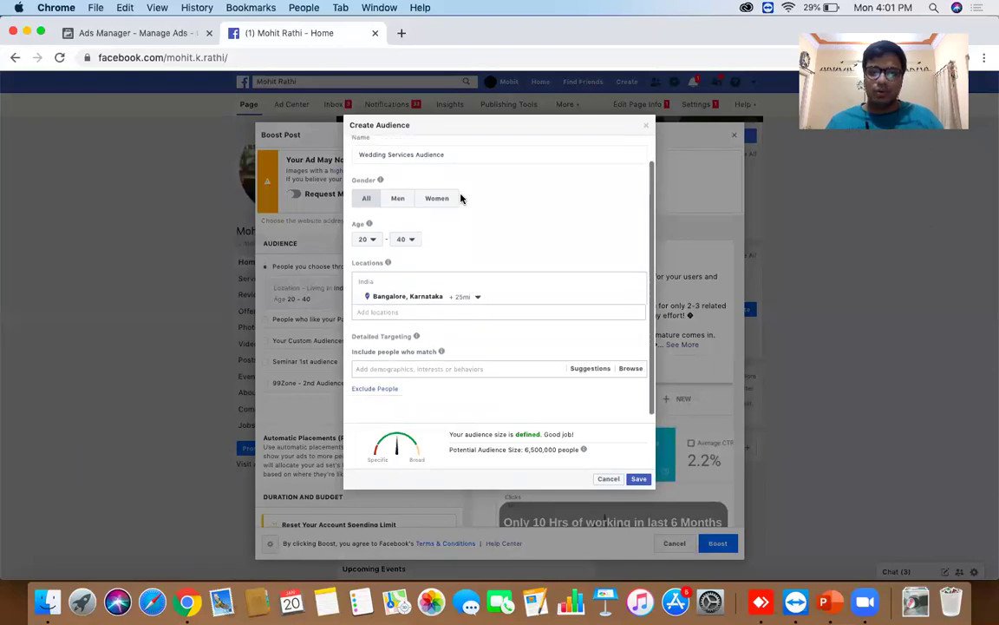
pyautogui.scroll(2, 460, 199)
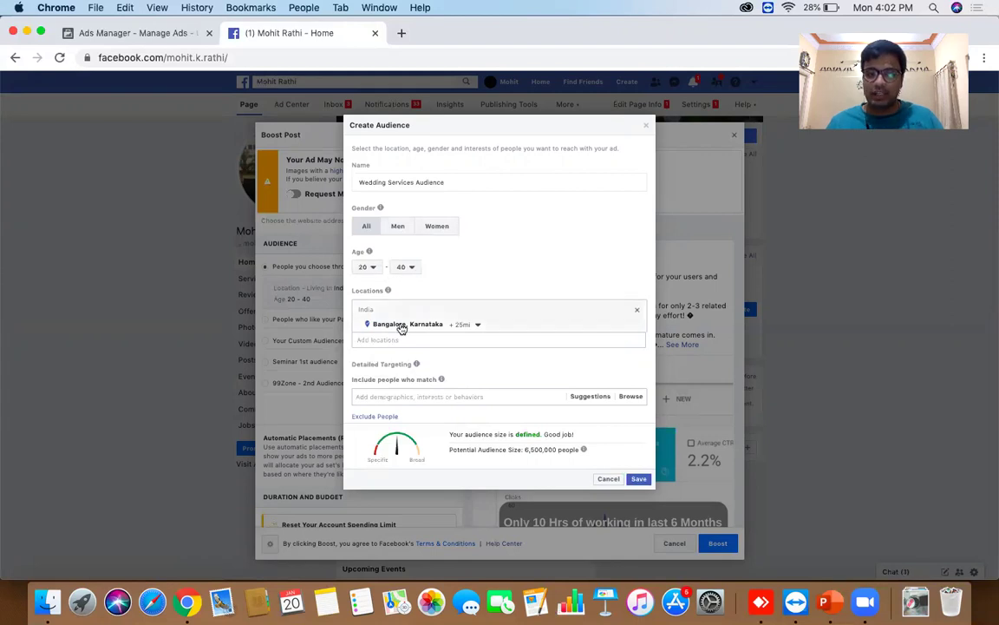
pyautogui.scroll(-2, 408, 327)
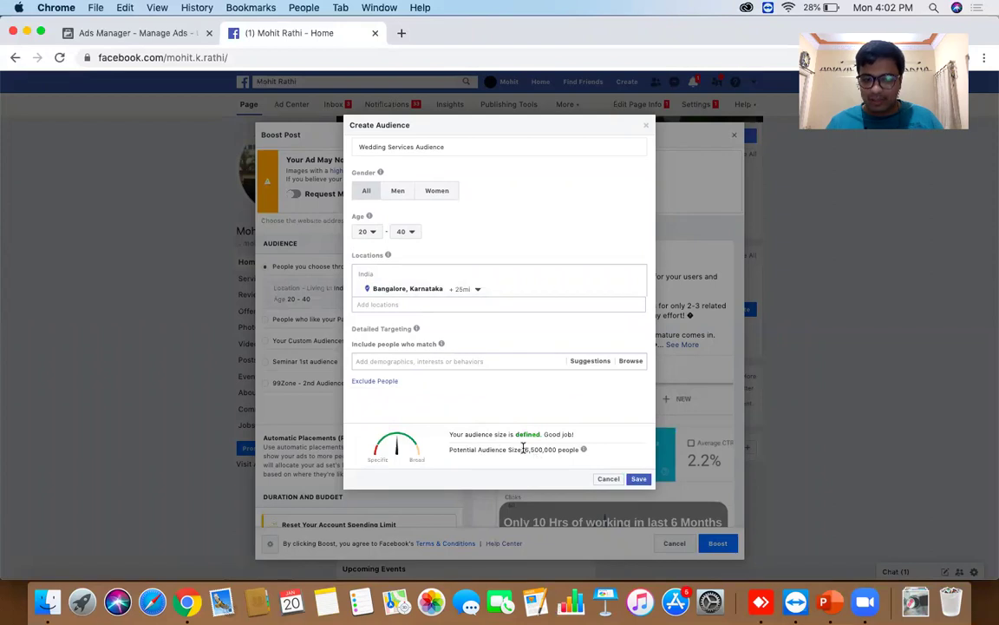
pyautogui.moveTo(524, 449); pyautogui.dragTo(576, 450)
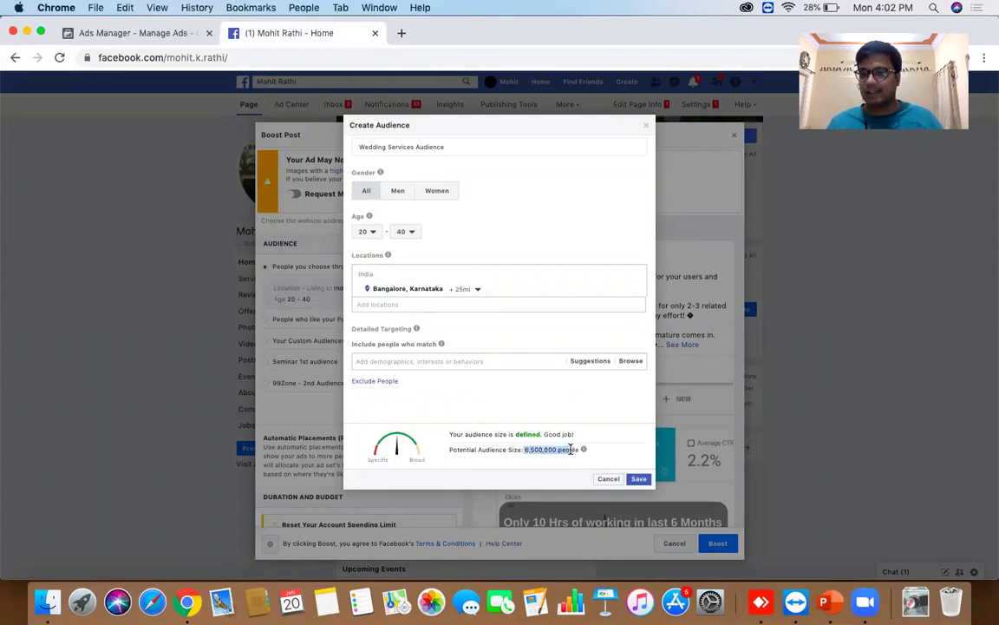
pyautogui.click(536, 189)
pyautogui.scroll(2, 535, 187)
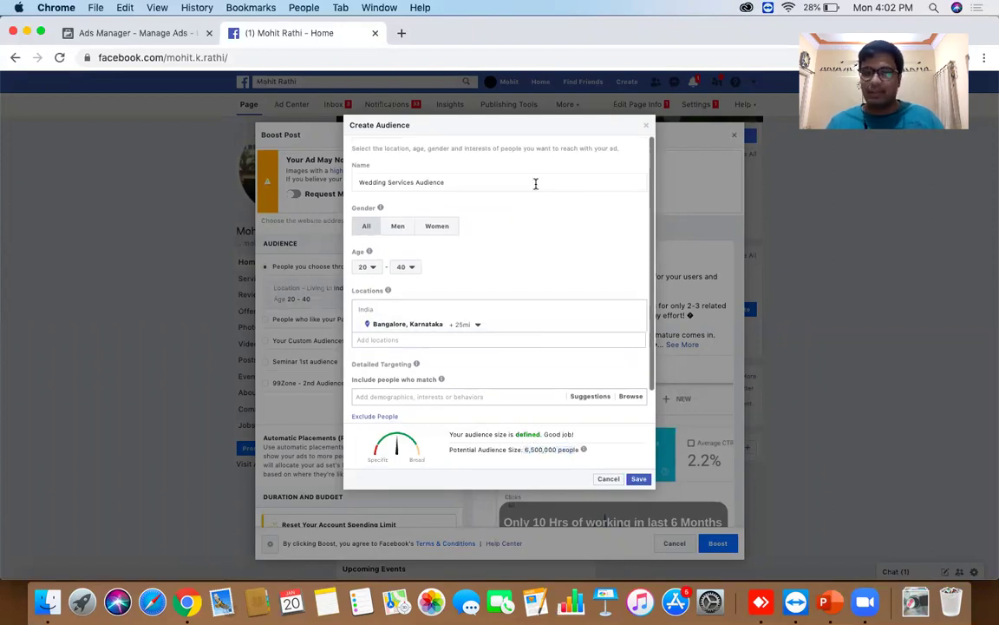
# Set the audience's maximum age to 45.
pyautogui.click(406, 271)
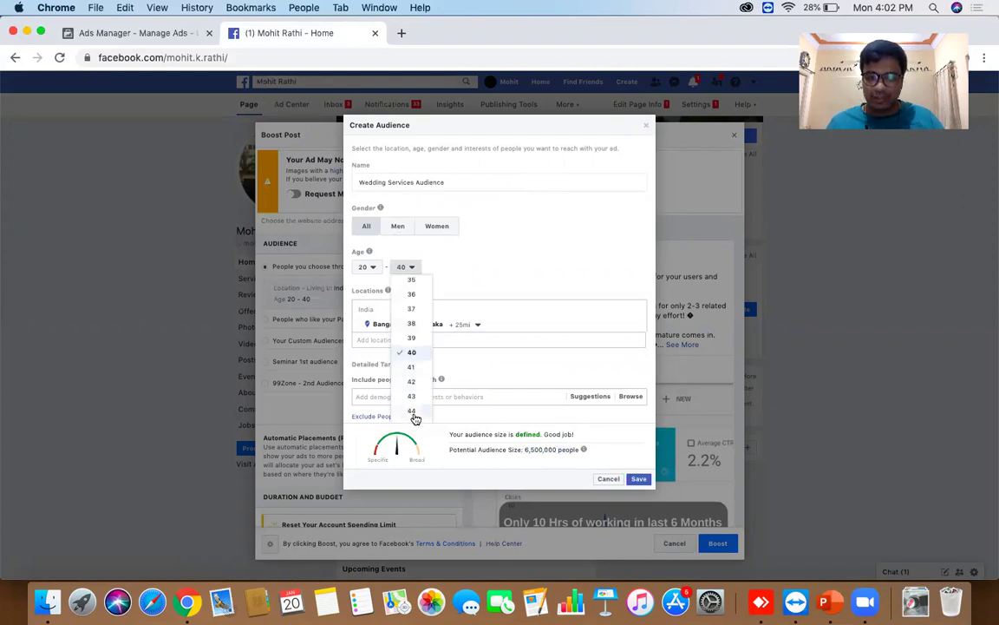
pyautogui.scroll(-1, 414, 417)
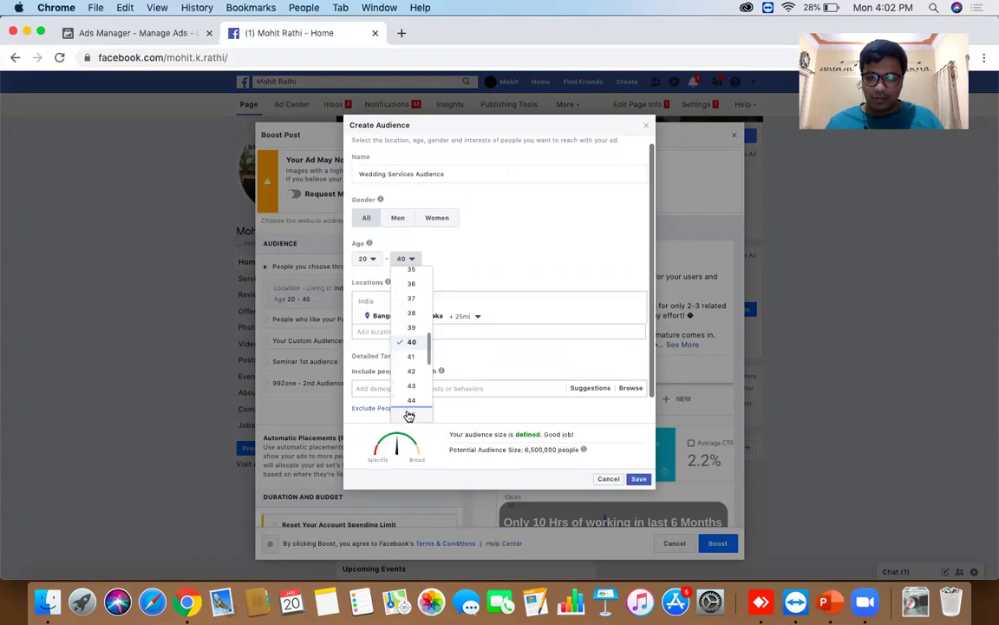
pyautogui.click(414, 417)
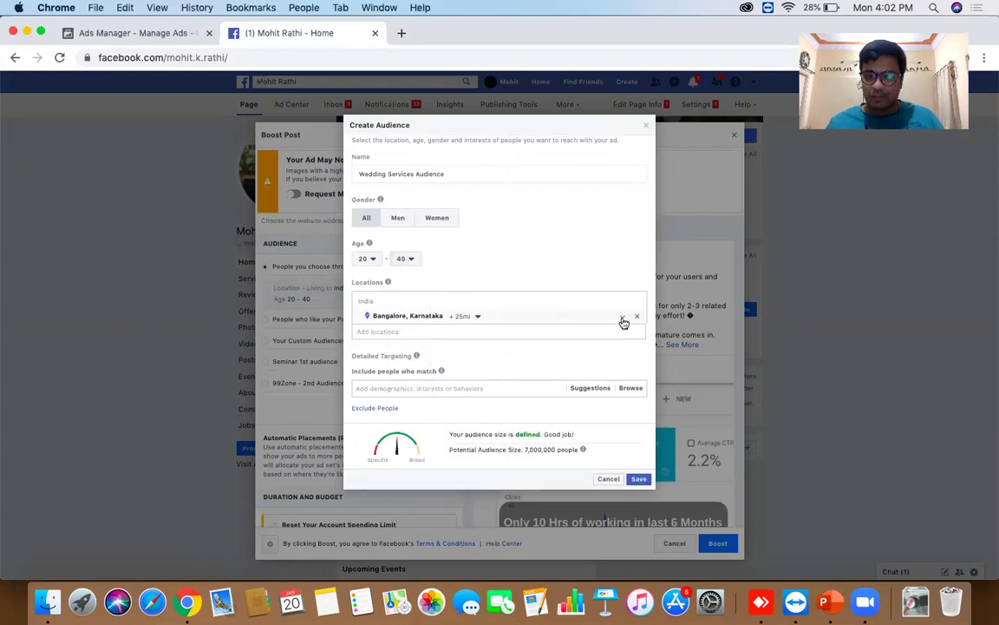
# Replace the Bangalore location with Mumbai, Maharashtra and check the potential audience size.
pyautogui.click(636, 315)
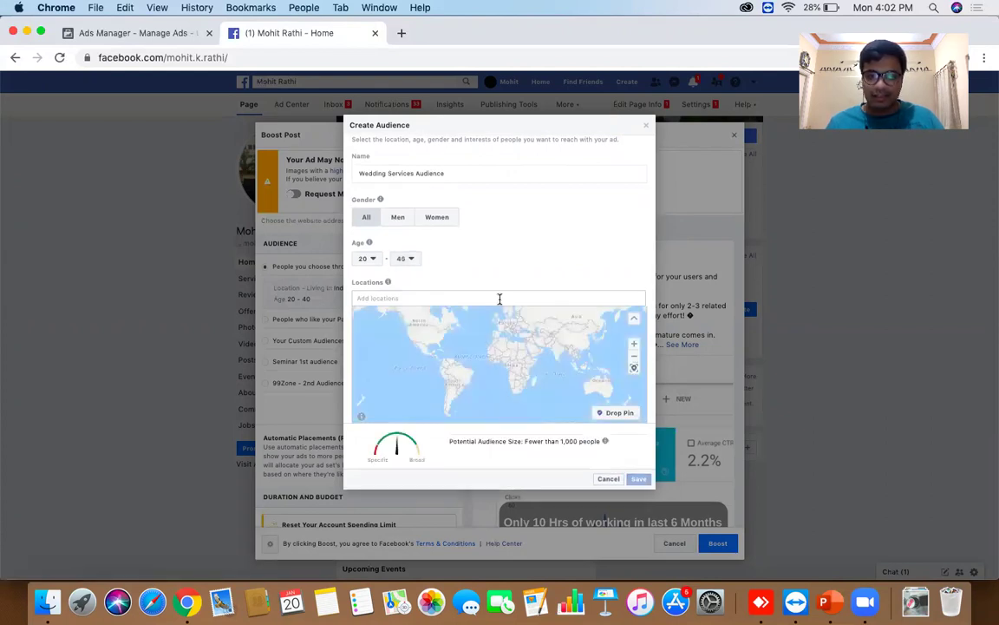
pyautogui.click(500, 298)
pyautogui.write('mumbai')
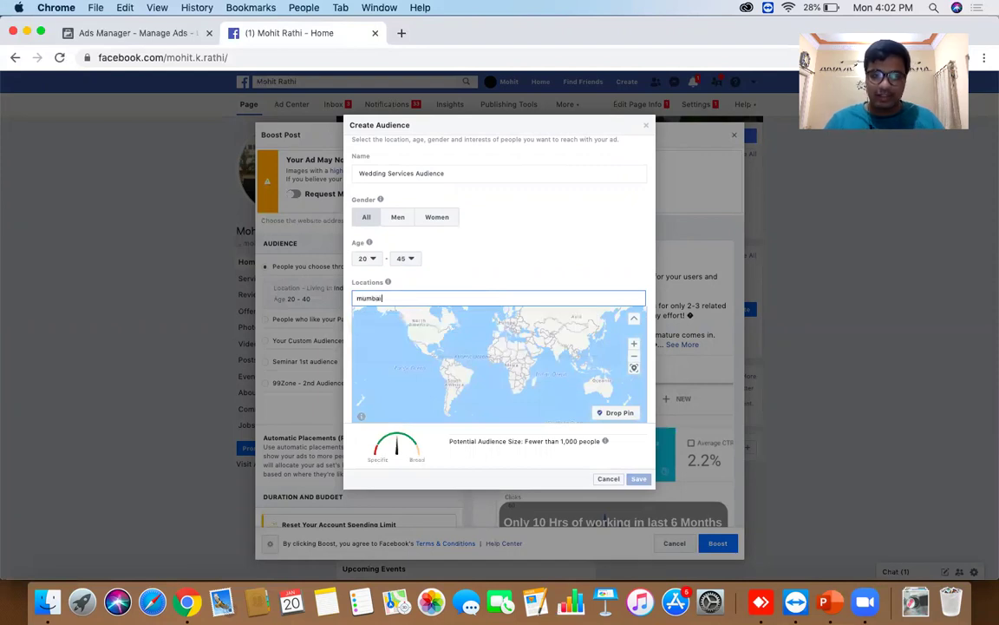
pyautogui.click(431, 323)
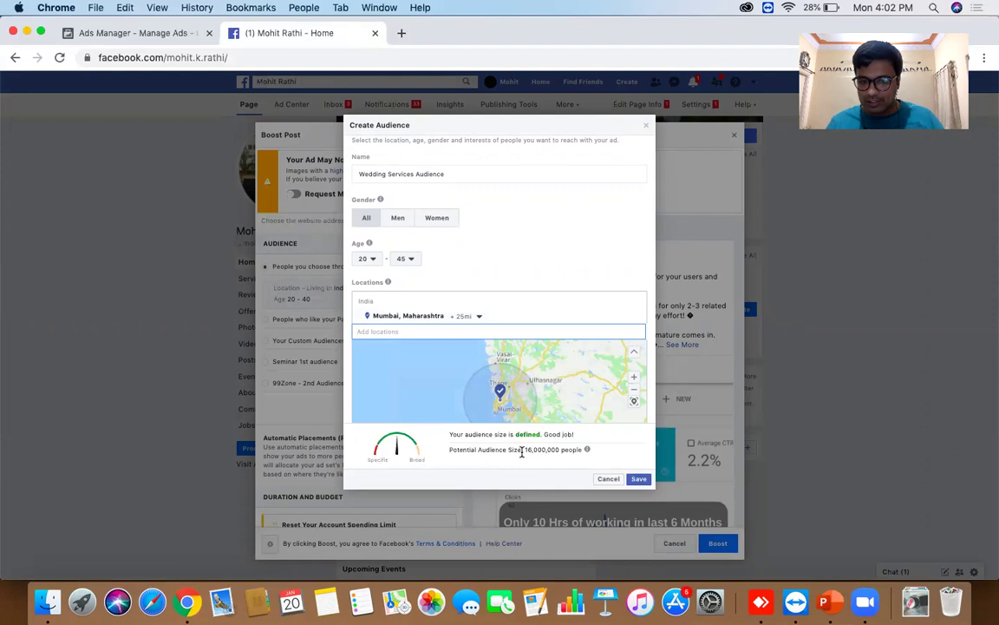
pyautogui.moveTo(521, 452); pyautogui.dragTo(580, 452)
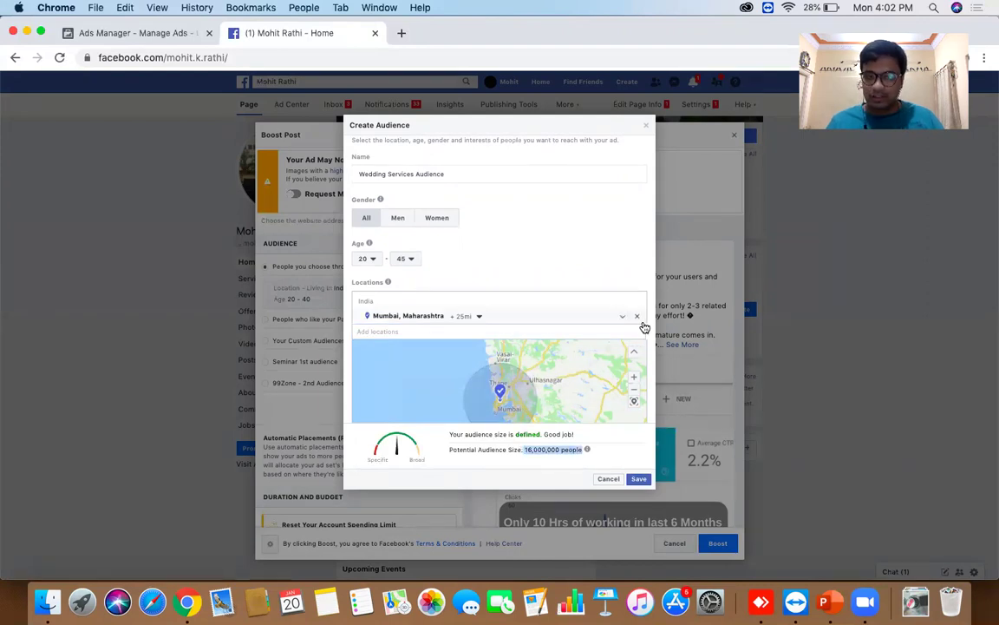
# Remove Mumbai from the audience locations and add Bangalore, Karnataka back.
pyautogui.click(638, 316)
pyautogui.click(521, 296)
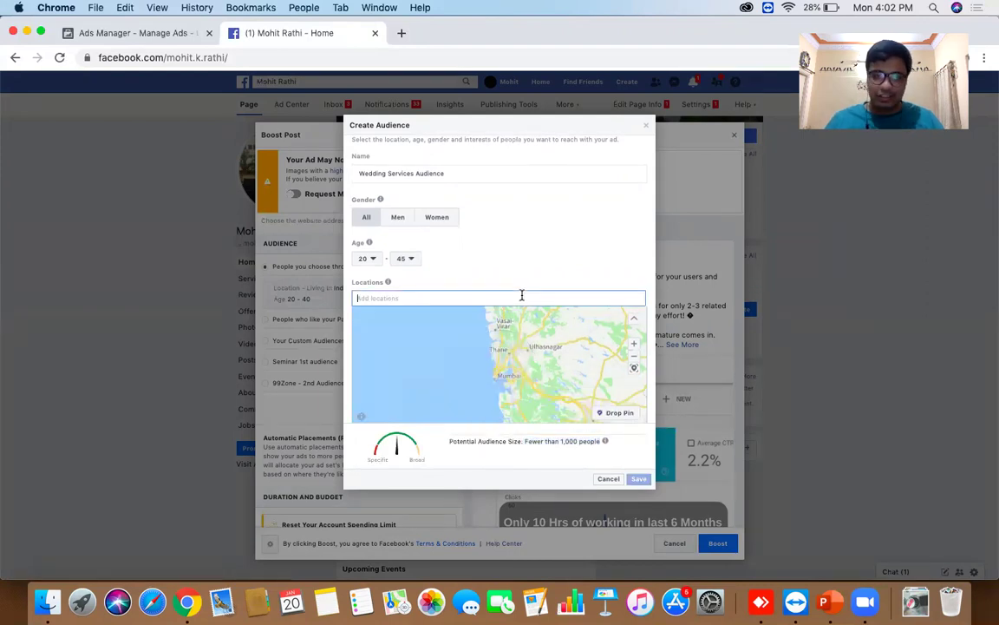
pyautogui.write('bangalore')
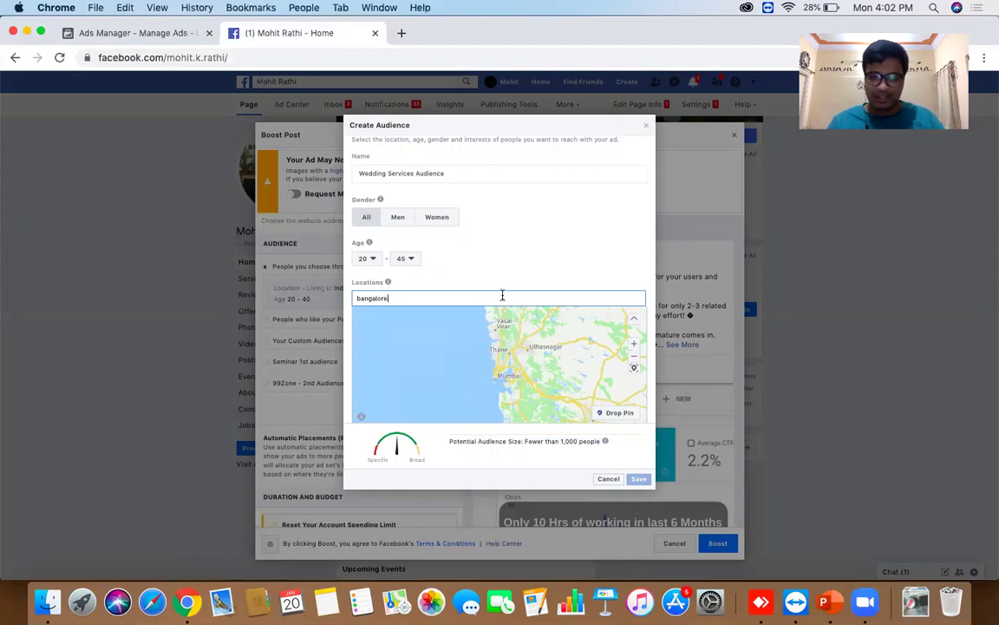
pyautogui.click(465, 317)
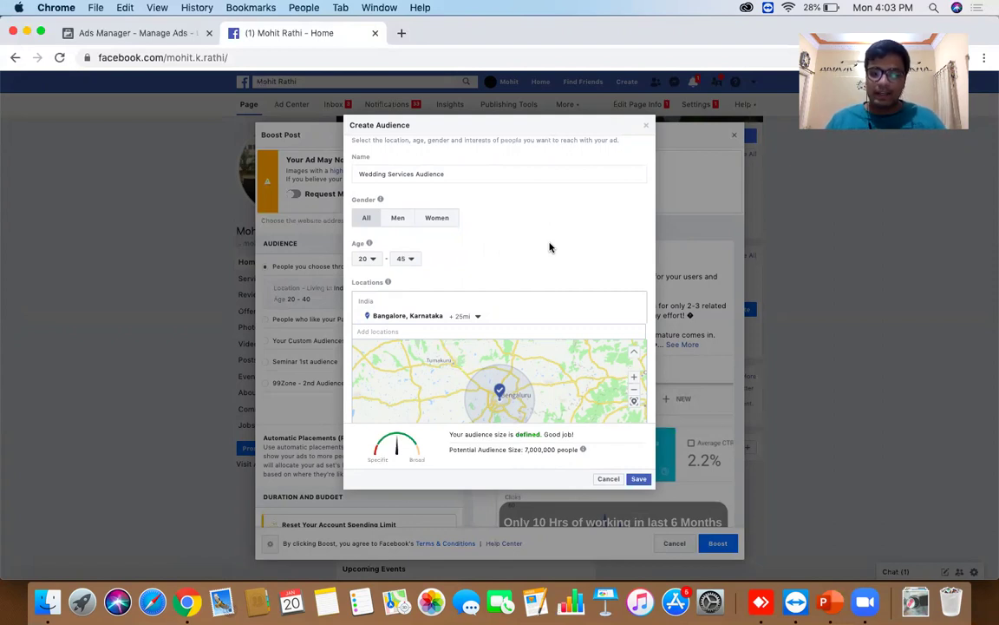
# Browse the detailed targeting categories and expand Demographics to examine its subcategories.
pyautogui.scroll(-4, 549, 248)
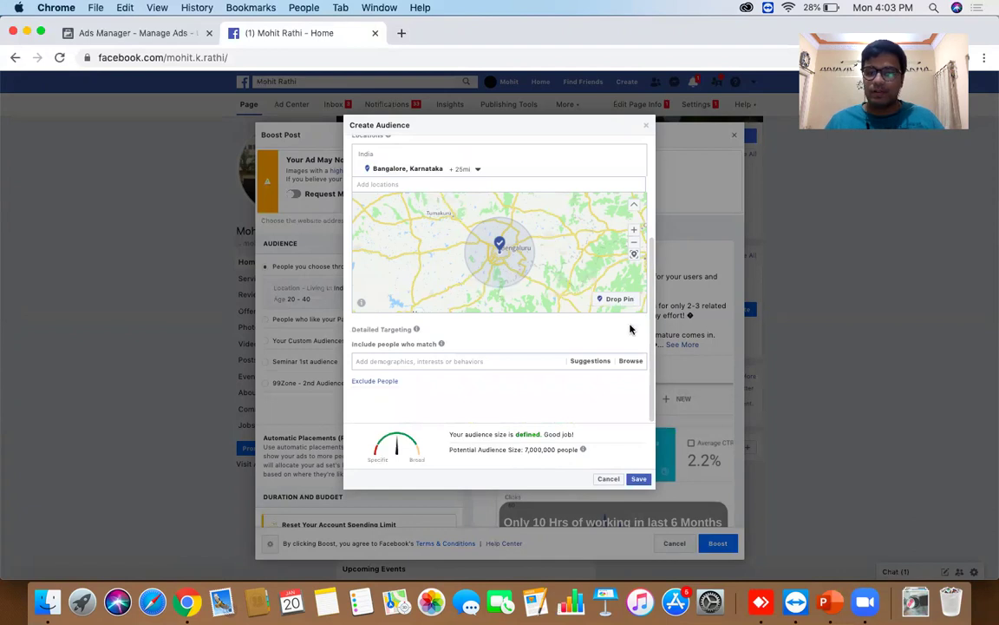
pyautogui.click(629, 362)
pyautogui.scroll(-1, 628, 368)
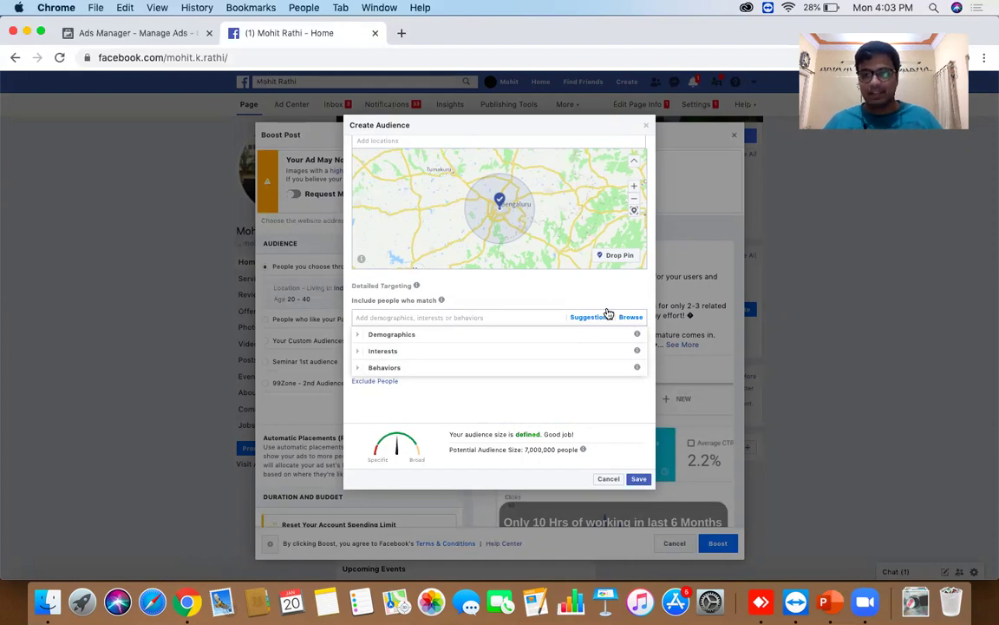
pyautogui.click(420, 338)
pyautogui.scroll(-5, 420, 337)
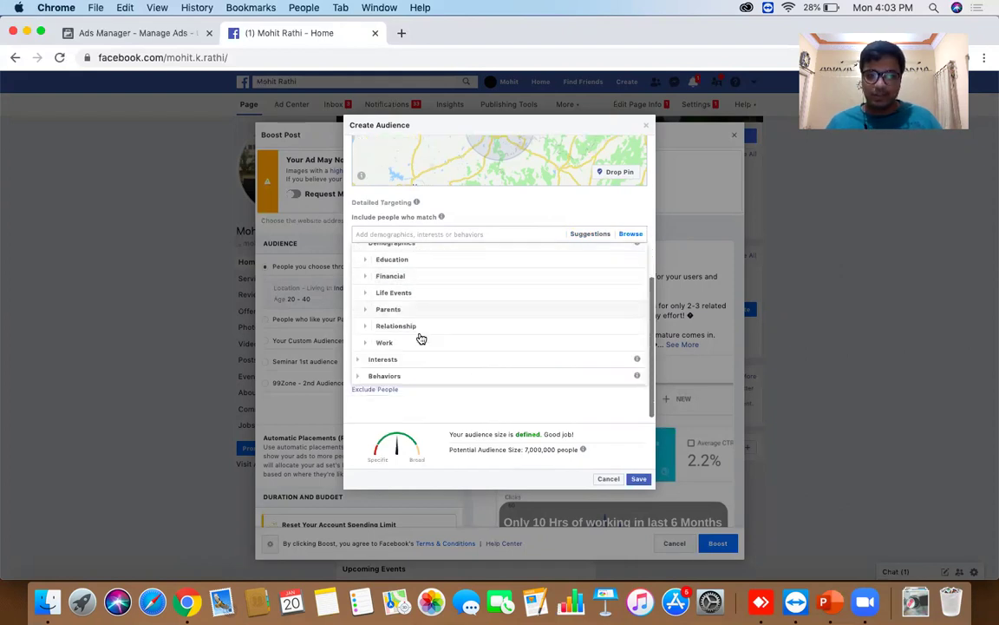
pyautogui.scroll(1, 420, 338)
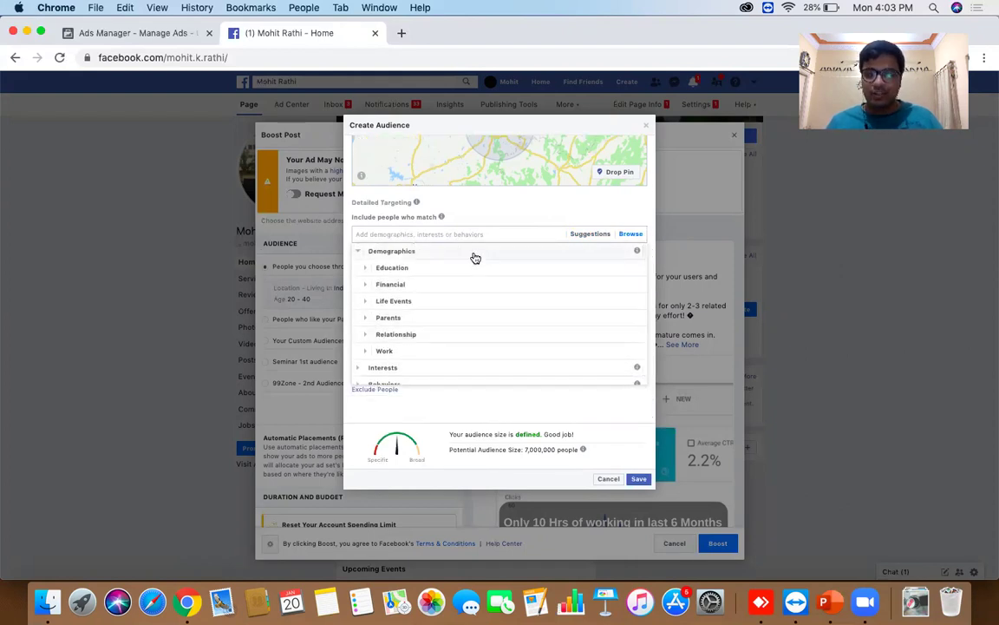
# Expand Life Events, try "Away from family" as a targeting criterion, and deselect it again.
pyautogui.click(408, 303)
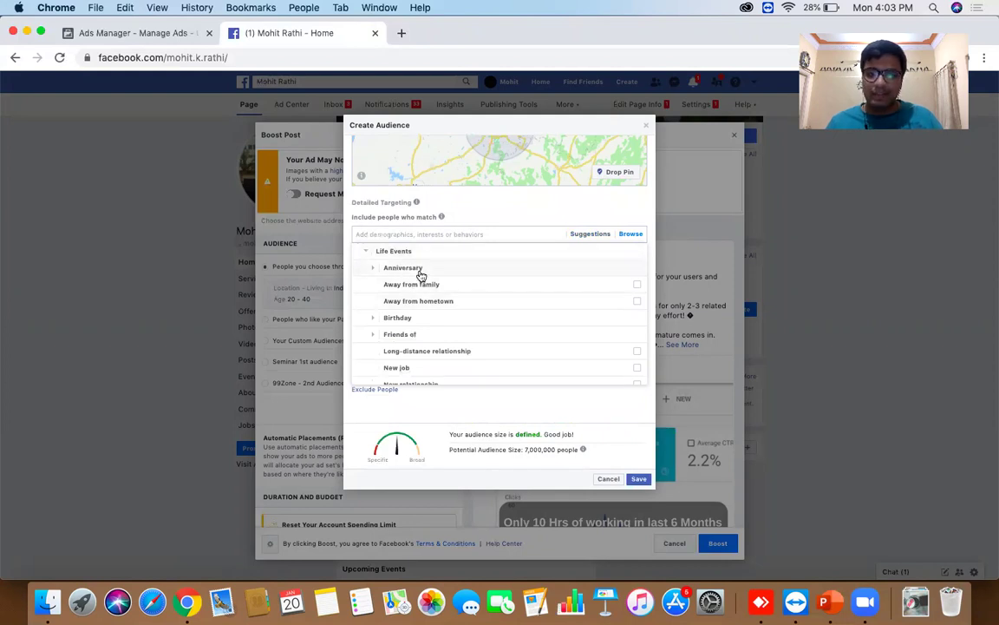
pyautogui.click(487, 289)
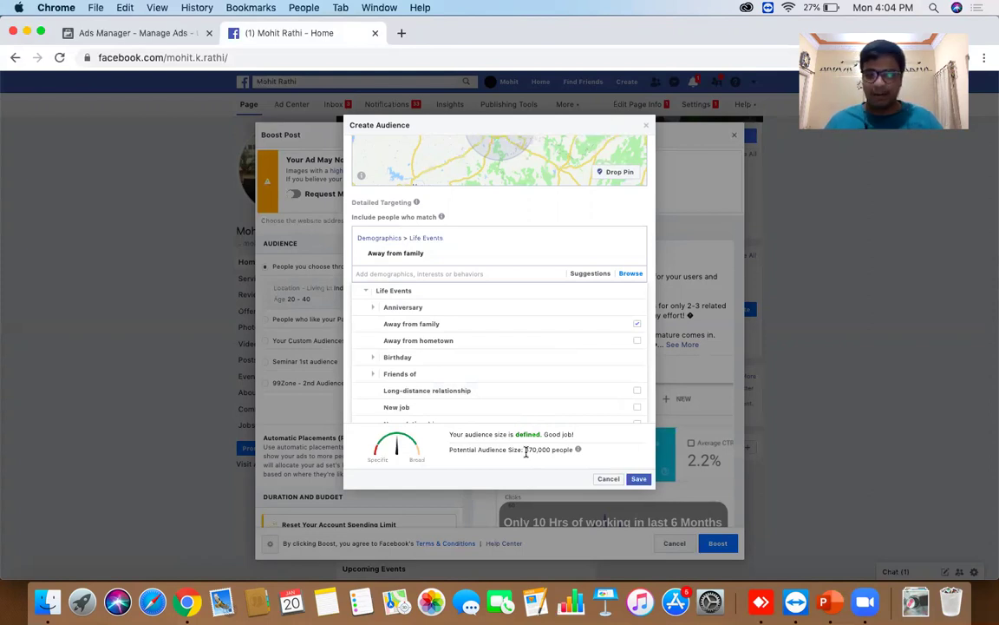
pyautogui.click(612, 331)
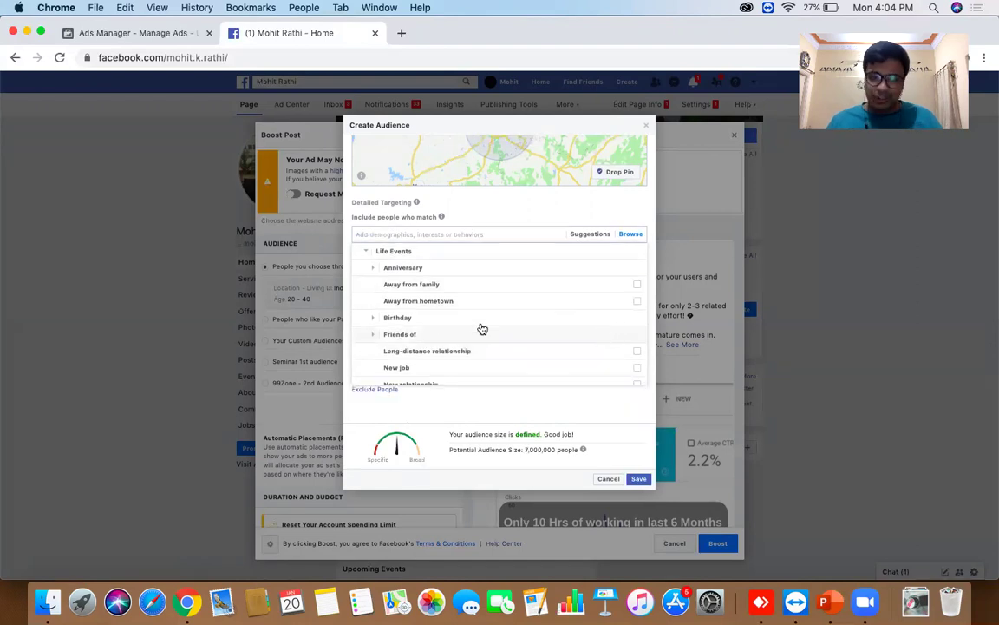
# Examine the Life Events targeting options, including those under Birthday and Friends of, and collapse the Friends of group.
pyautogui.scroll(-2, 390, 321)
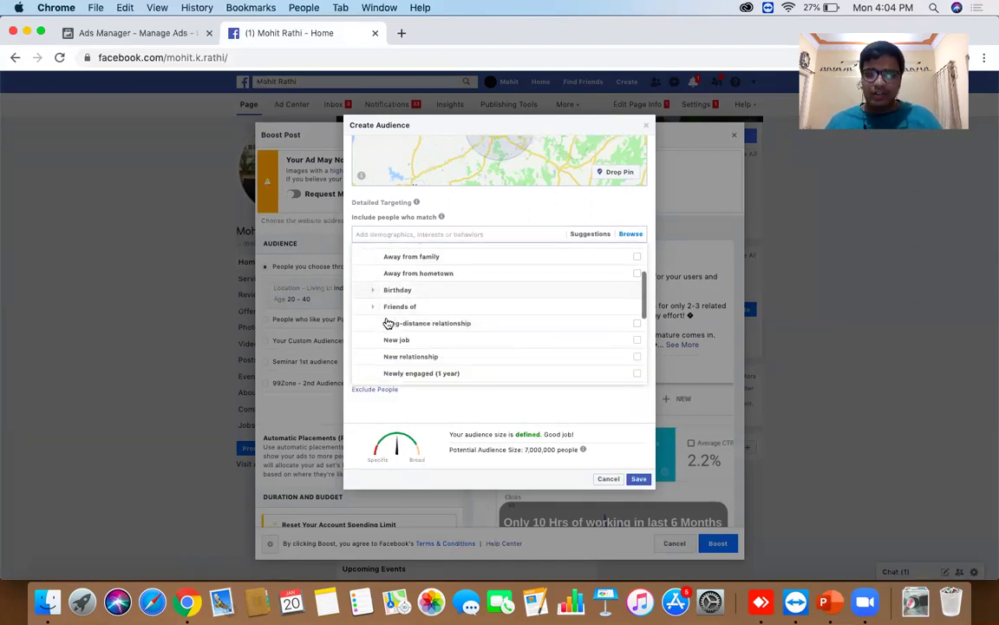
pyautogui.scroll(2, 390, 321)
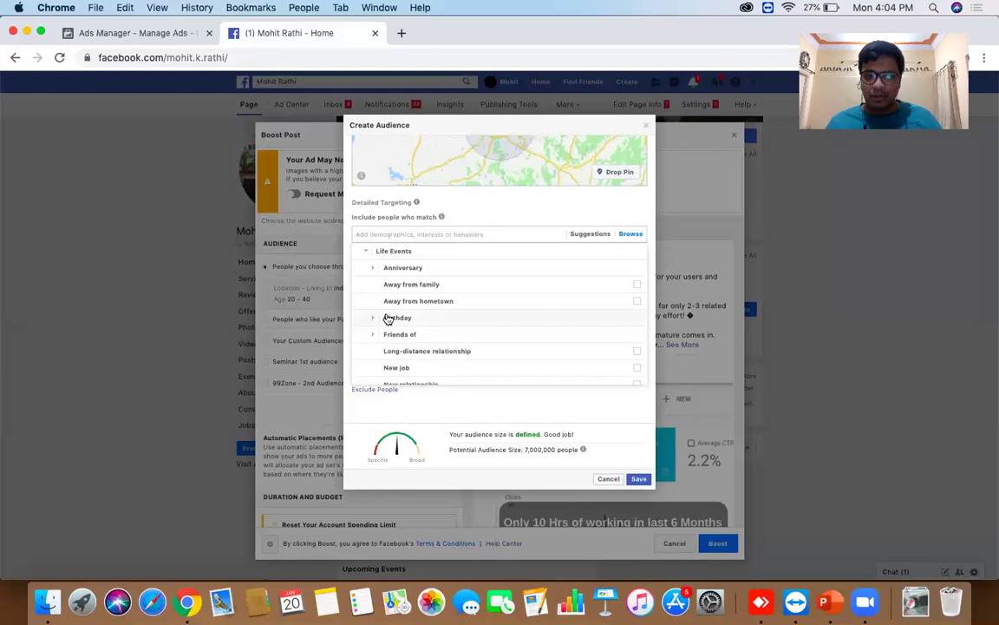
pyautogui.click(377, 319)
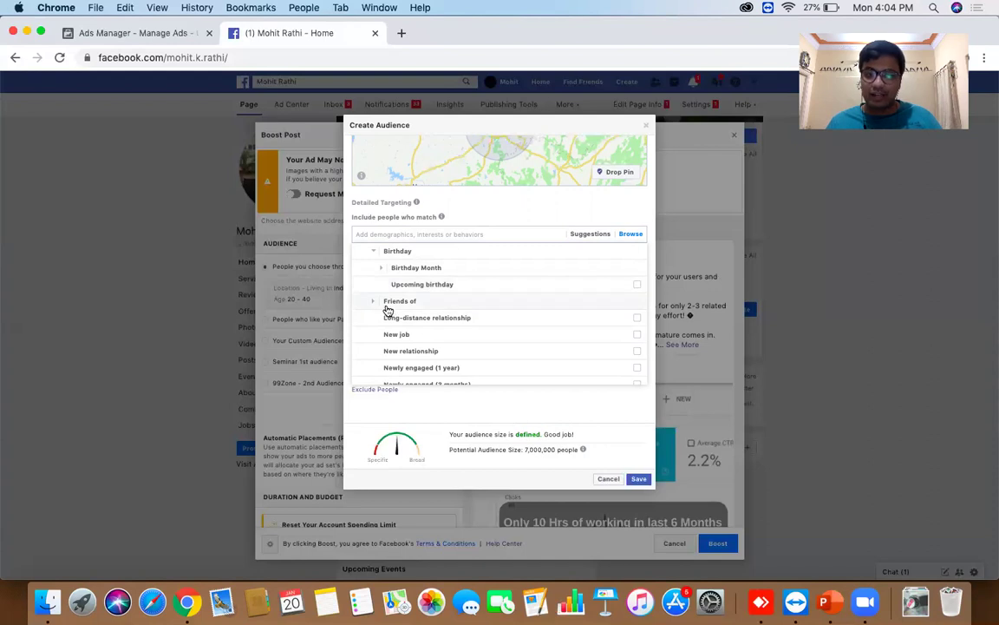
pyautogui.click(383, 304)
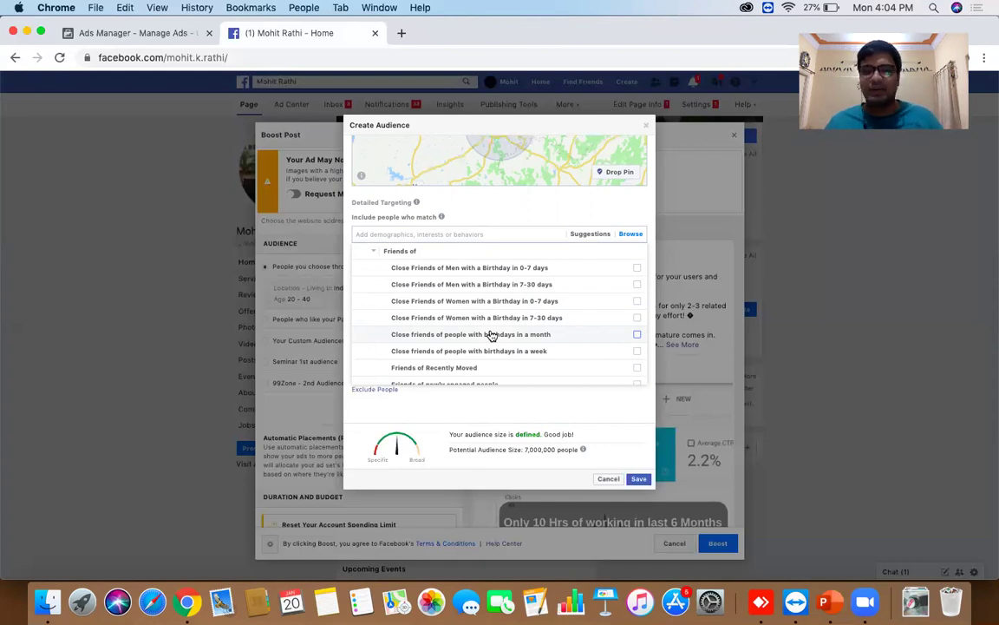
pyautogui.click(379, 256)
pyautogui.scroll(2, 379, 256)
pyautogui.scroll(-6, 379, 256)
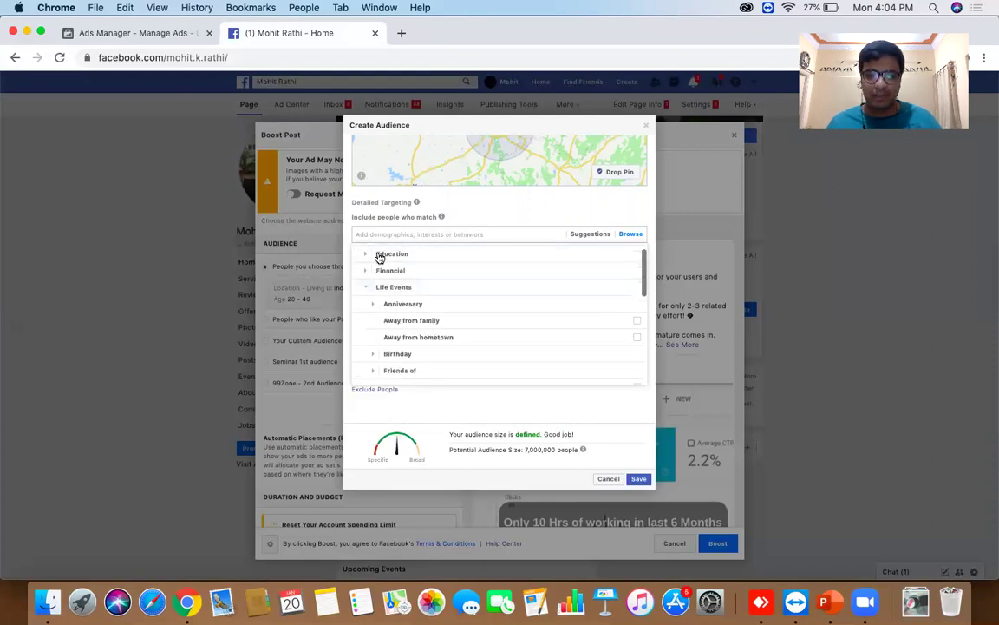
# Include the Life Events criteria Newly engaged (1 year), Newly engaged (3 months) and Newly-engaged (6 months), and check the potential audience size.
pyautogui.scroll(-4, 379, 256)
pyautogui.scroll(3, 379, 256)
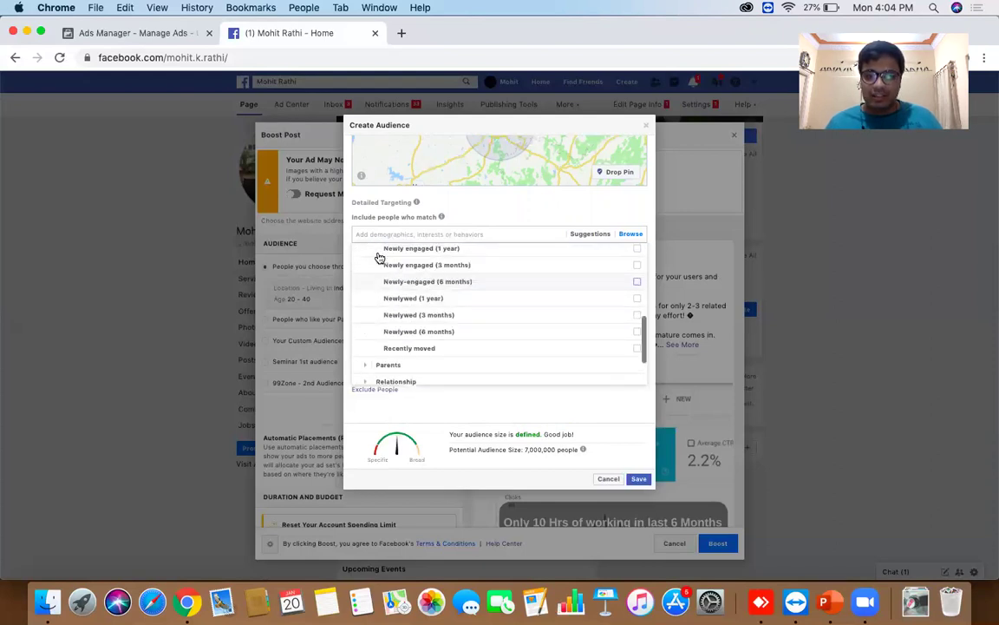
pyautogui.scroll(-1, 379, 256)
pyautogui.scroll(1, 380, 257)
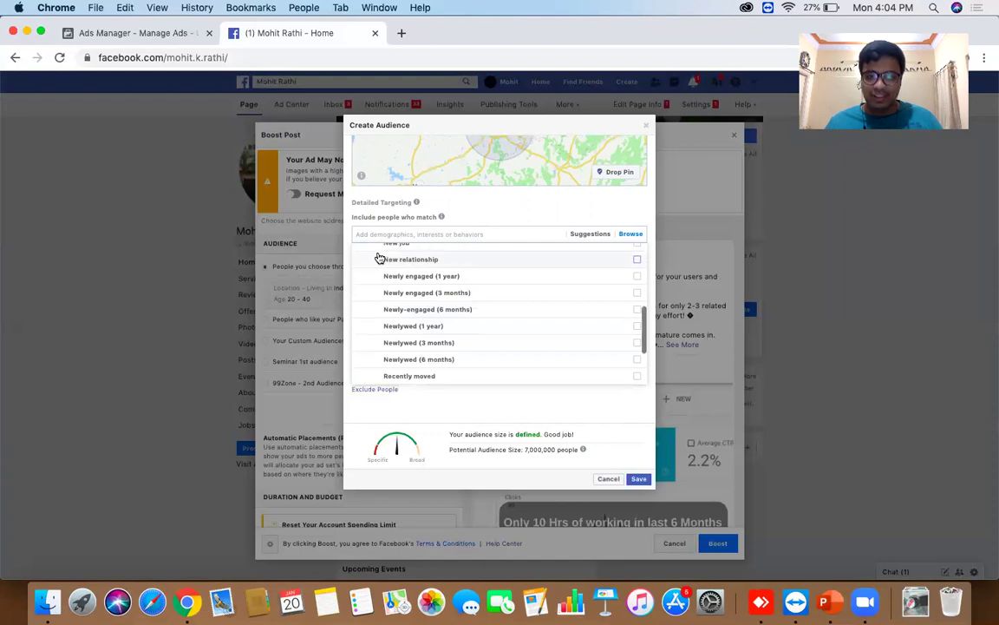
pyautogui.click(545, 277)
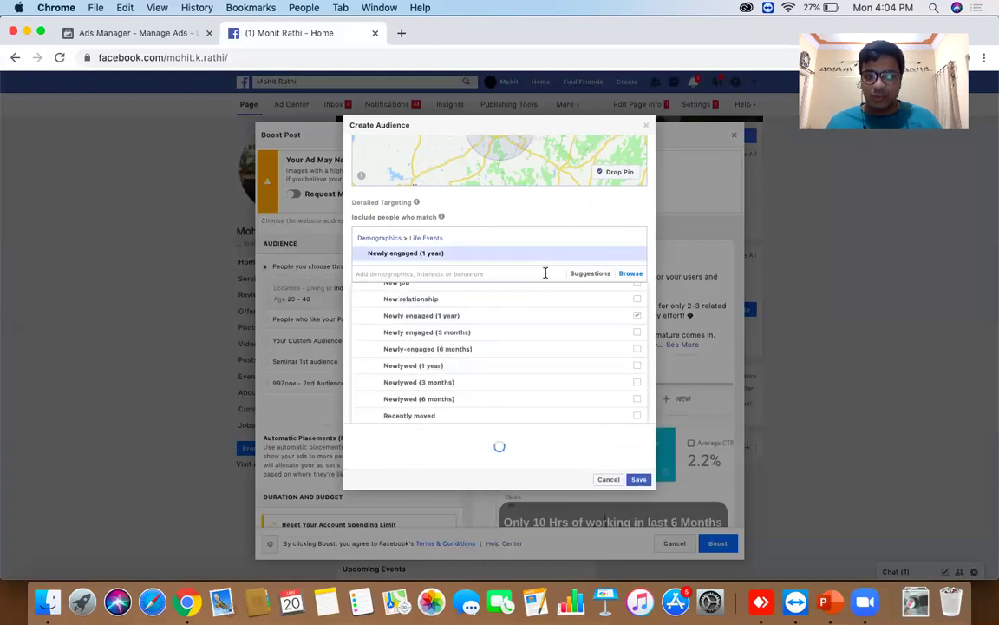
pyautogui.click(520, 338)
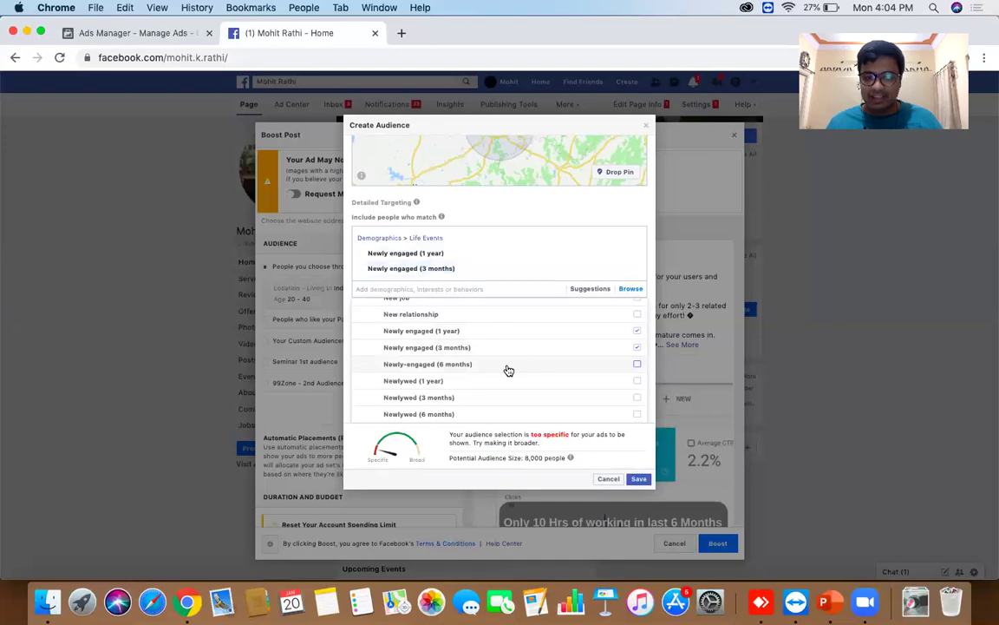
pyautogui.click(510, 371)
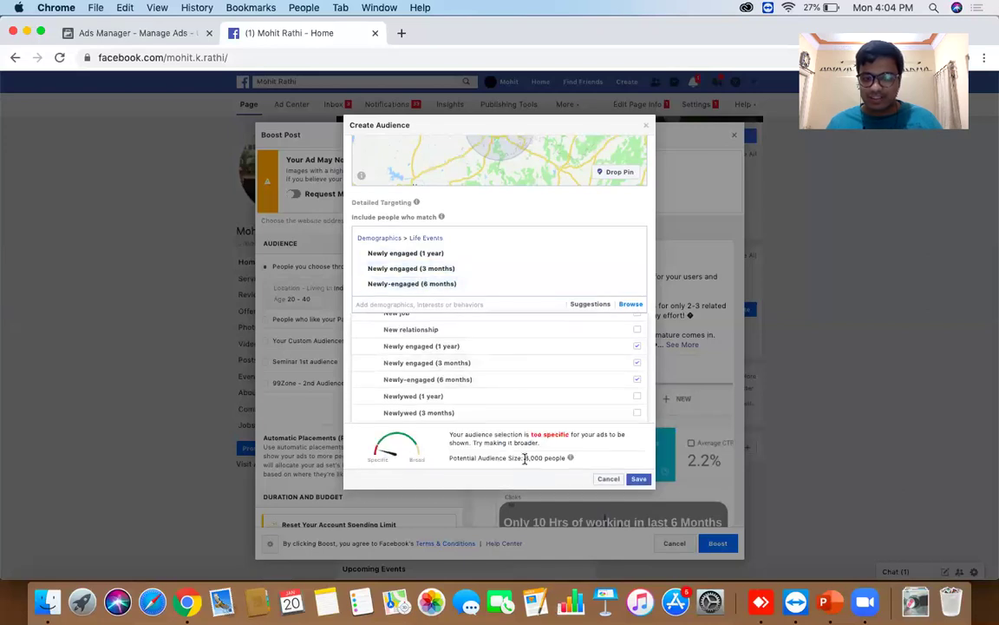
pyautogui.moveTo(523, 457); pyautogui.dragTo(565, 466)
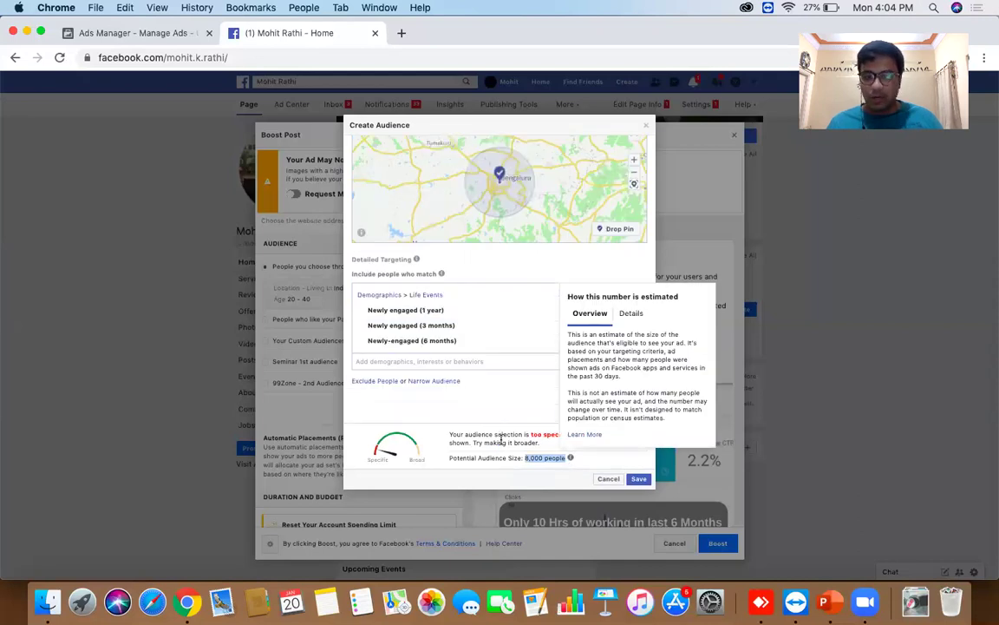
pyautogui.click(532, 437)
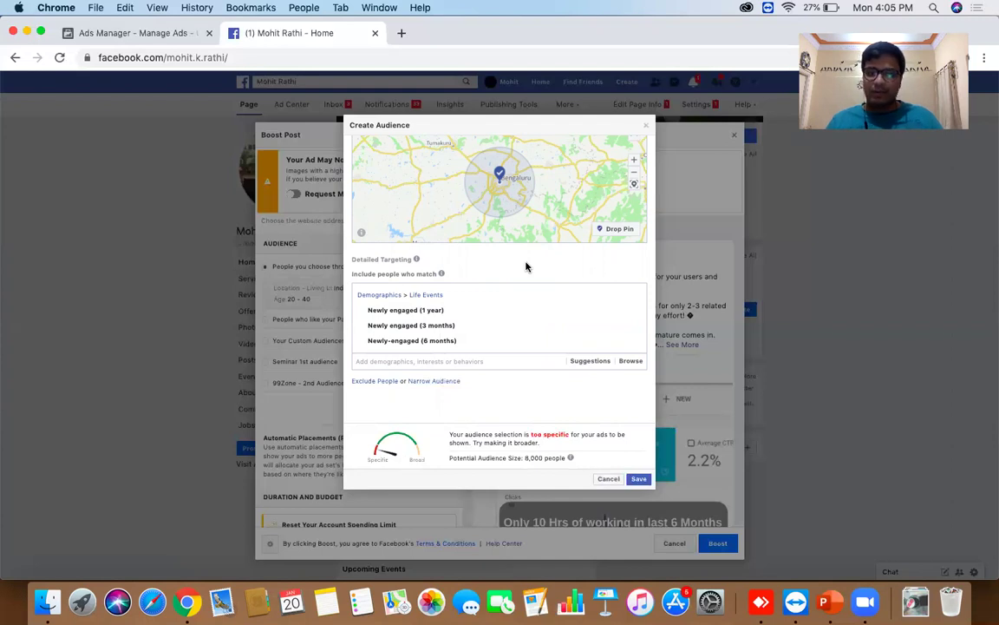
# Include Parents with preschoolers (03-05 years) and Parents with preteens (09-12 years) from the Parents demographics in the audience.
pyautogui.click(631, 361)
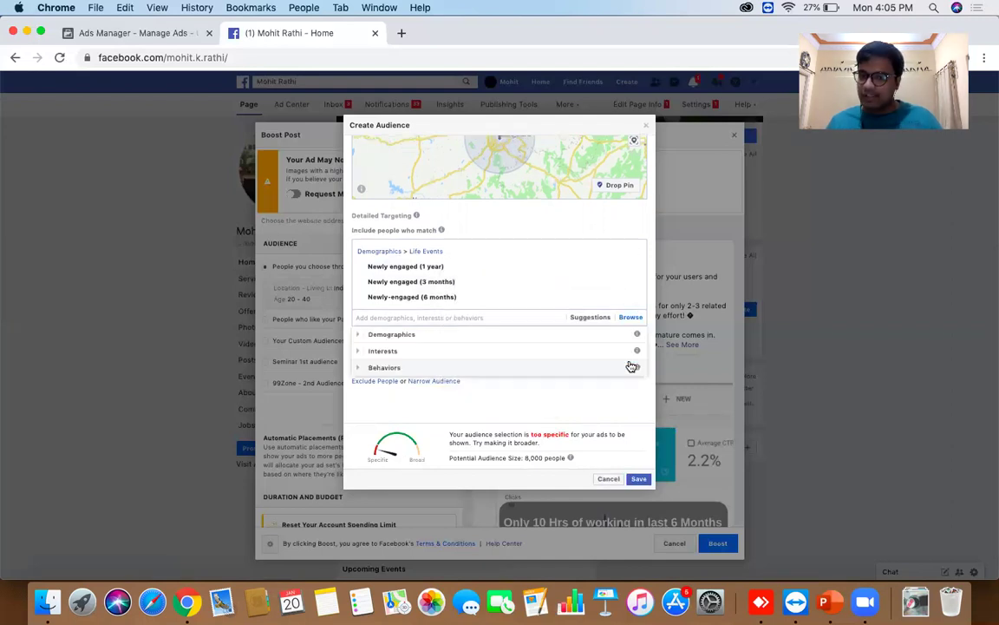
pyautogui.click(401, 336)
pyautogui.scroll(-2, 411, 345)
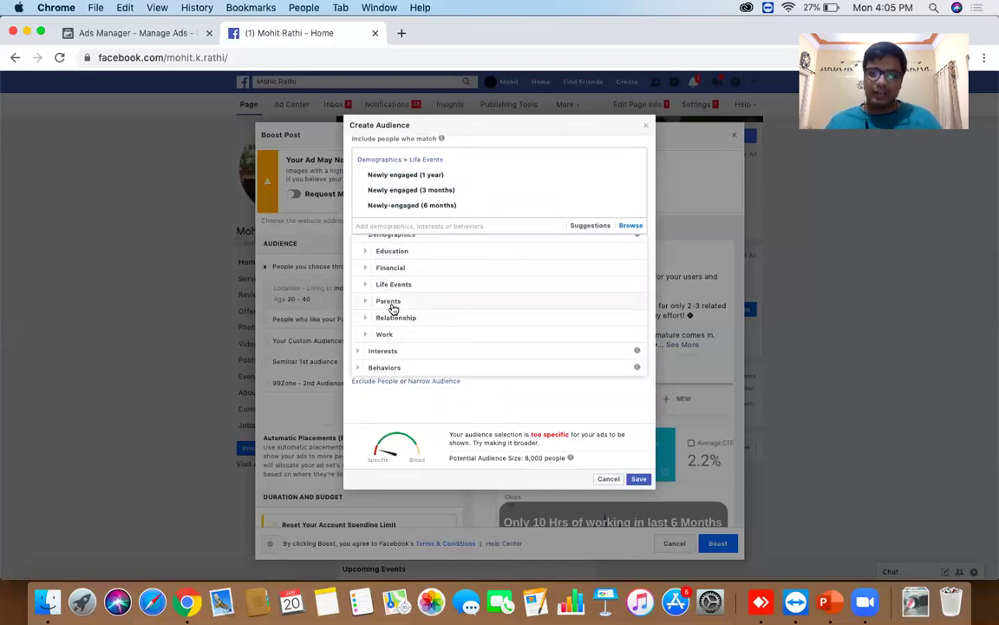
pyautogui.click(392, 301)
pyautogui.click(393, 305)
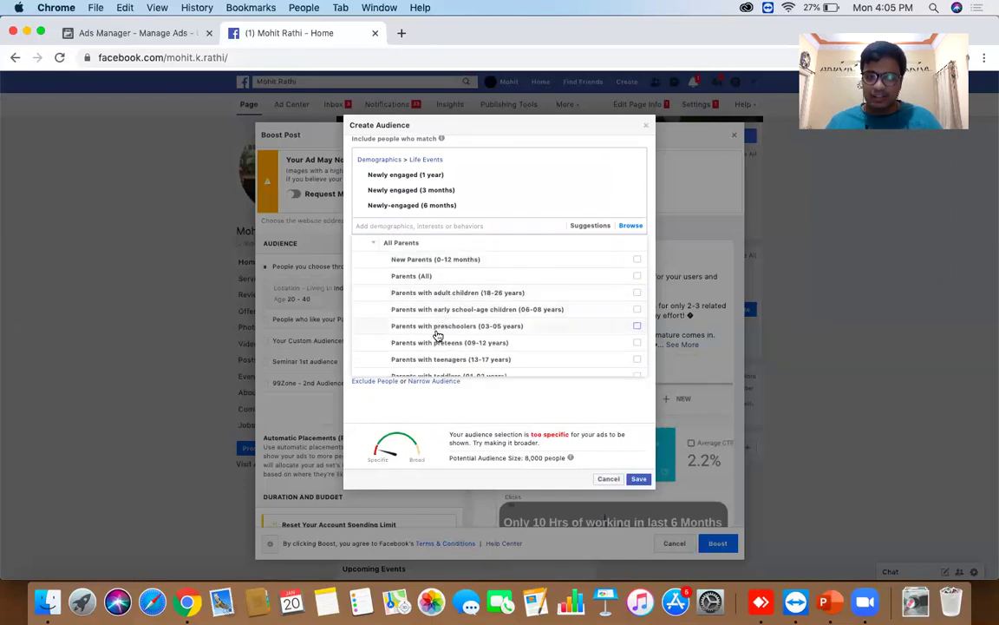
pyautogui.click(540, 333)
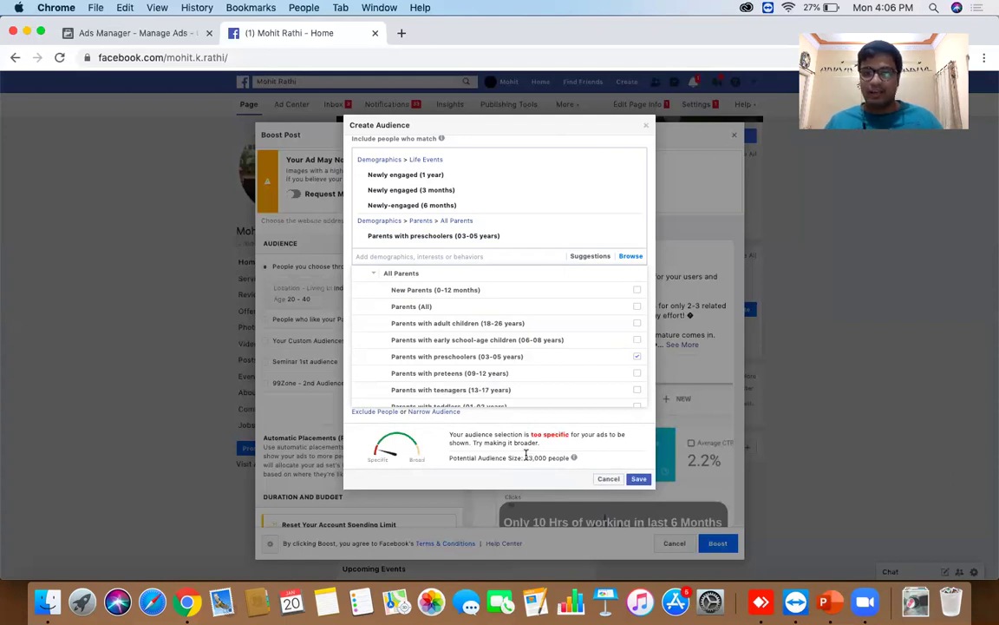
pyautogui.click(538, 377)
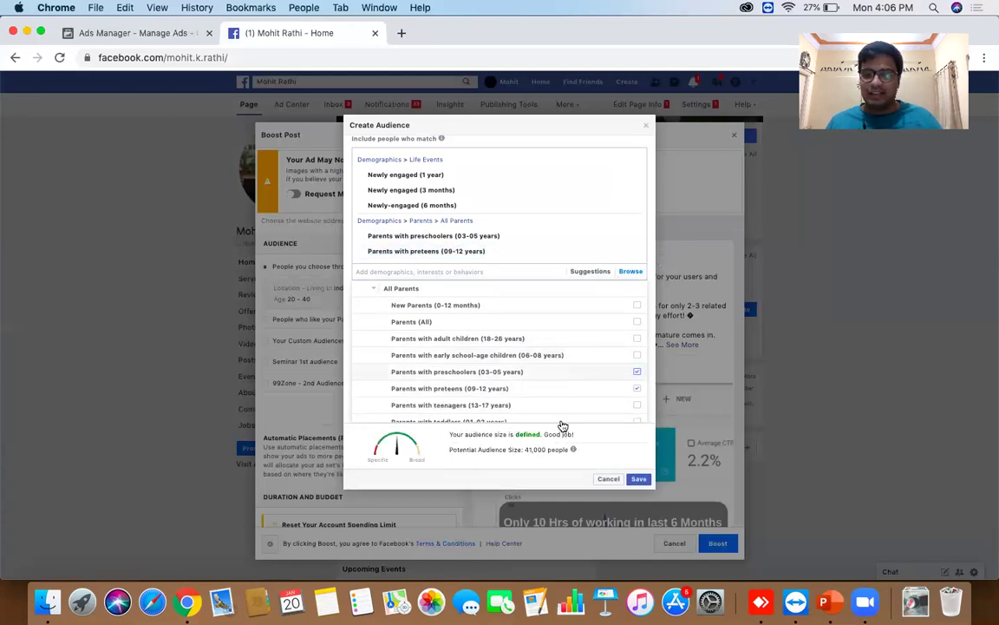
pyautogui.click(409, 445)
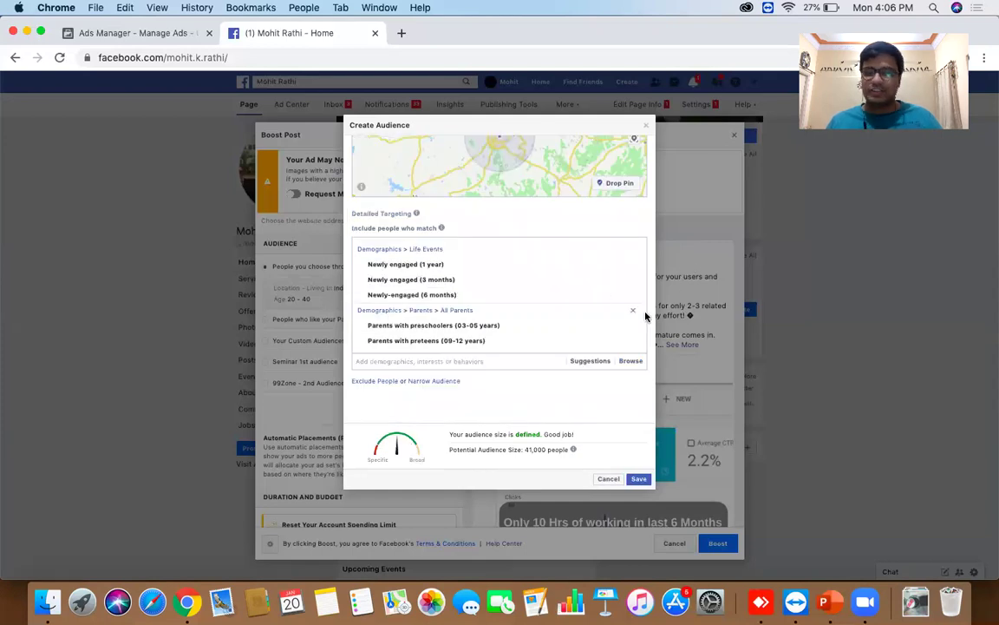
# Browse the Interests and Behaviors categories and include Facebook access (mobile): iPhone XR from the Apple mobile devices.
pyautogui.scroll(2, 646, 317)
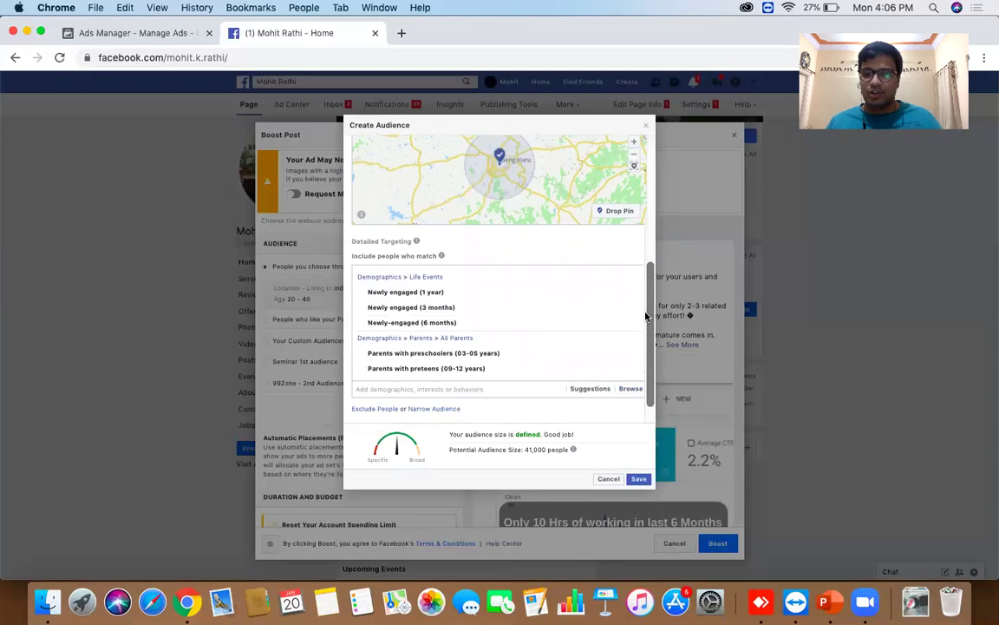
pyautogui.scroll(-2, 645, 316)
pyautogui.click(637, 359)
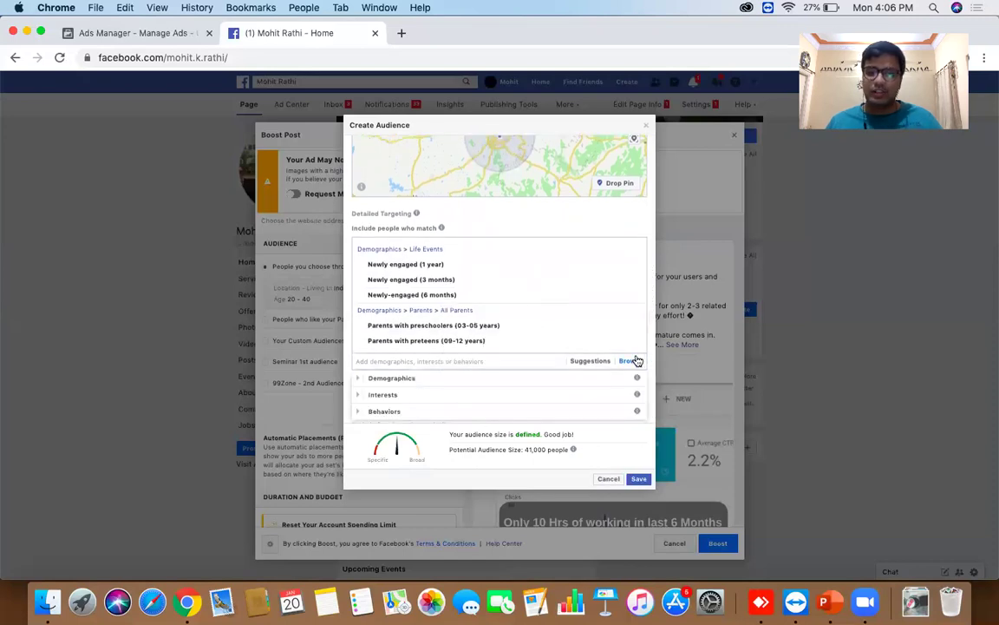
pyautogui.scroll(-1, 638, 360)
pyautogui.scroll(-1, 638, 359)
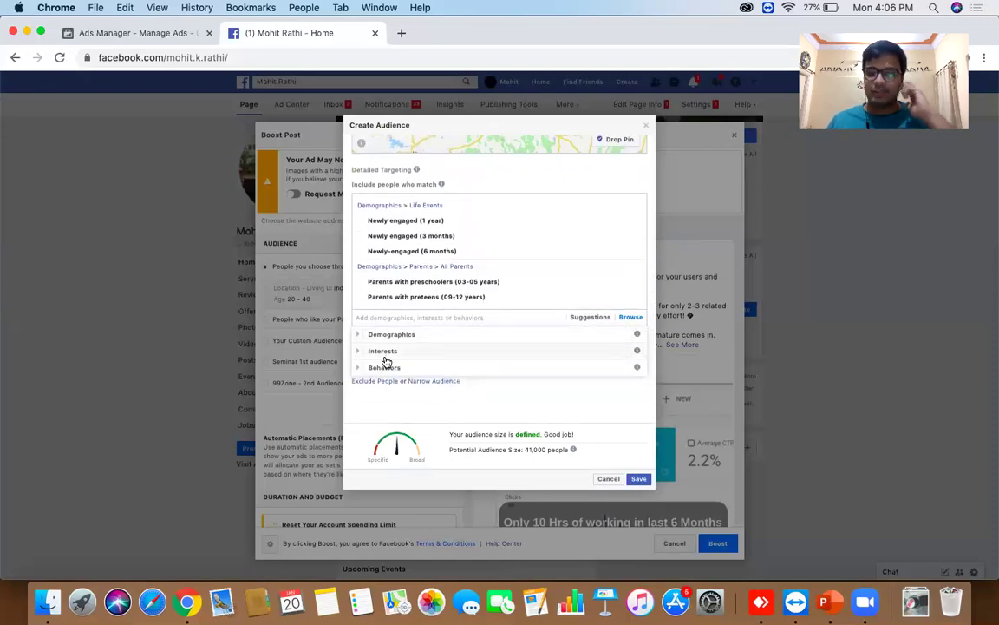
pyautogui.click(384, 352)
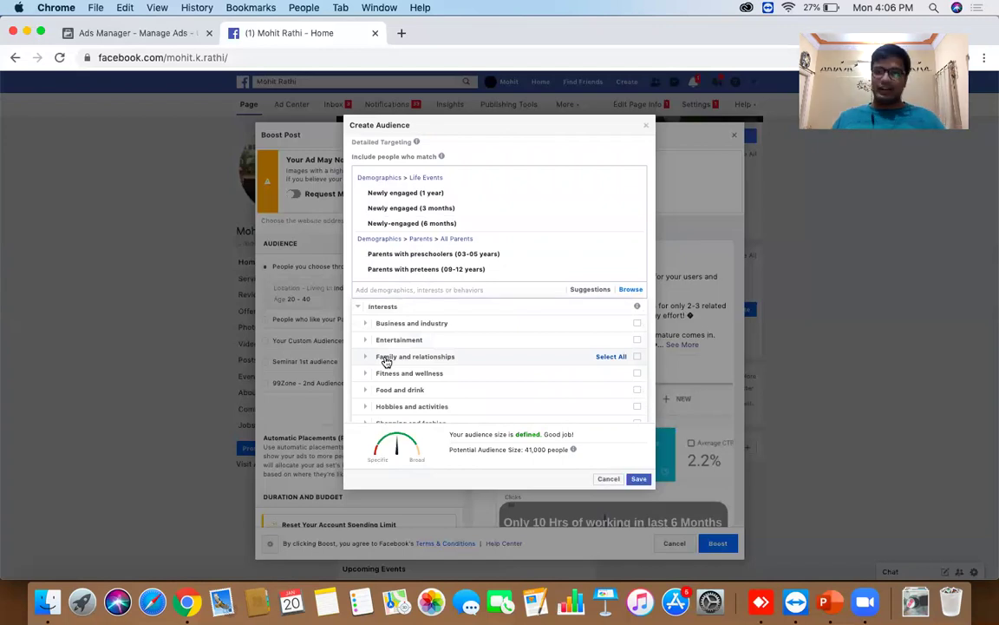
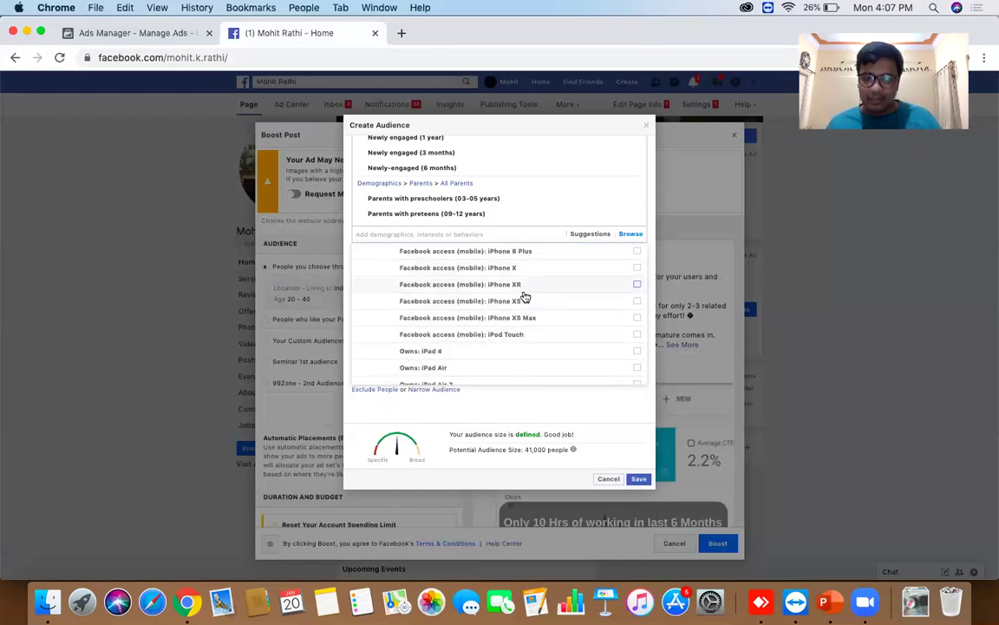
pyautogui.click(598, 293)
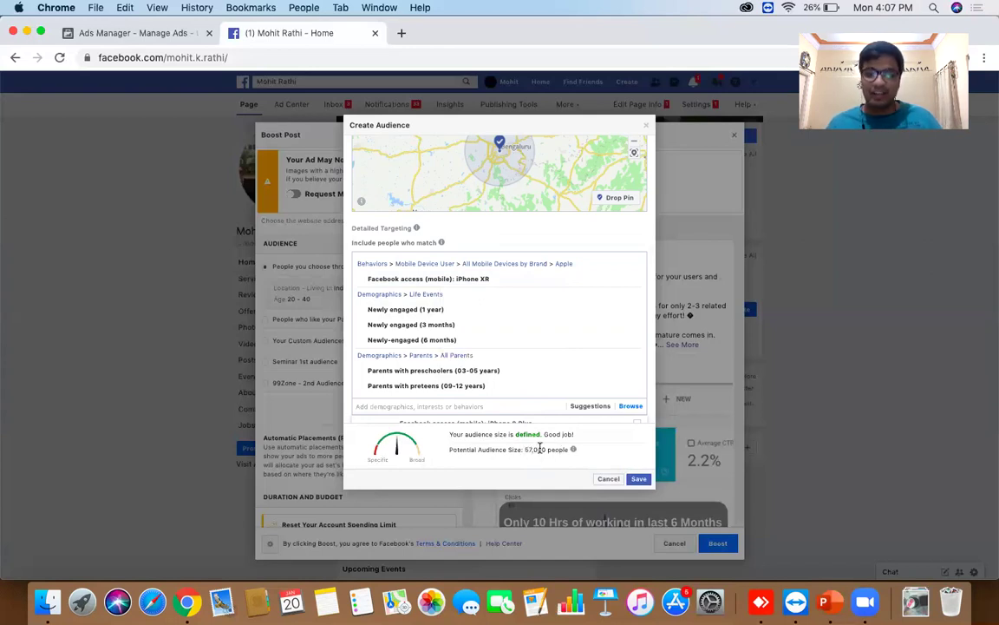
# Remove the parents and newly engaged criteria from the detailed targeting and close the new audience without saving.
pyautogui.click(634, 387)
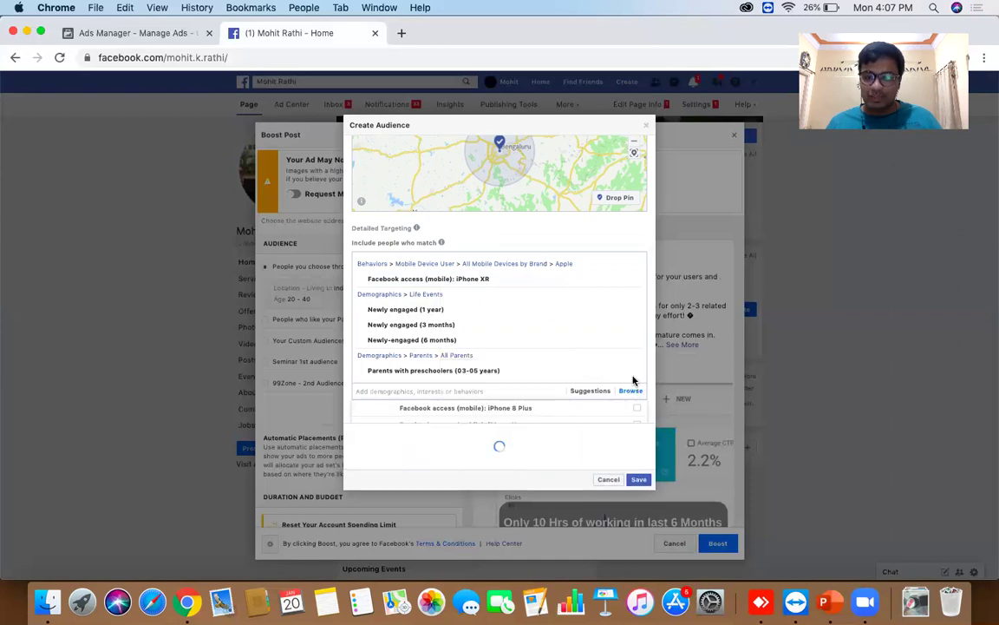
pyautogui.click(633, 375)
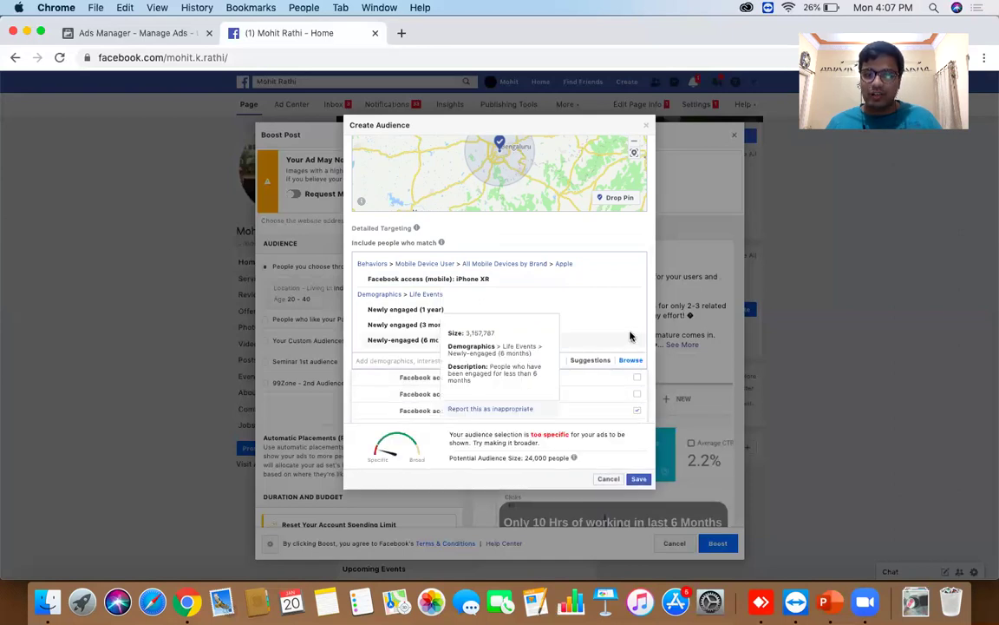
pyautogui.click(631, 328)
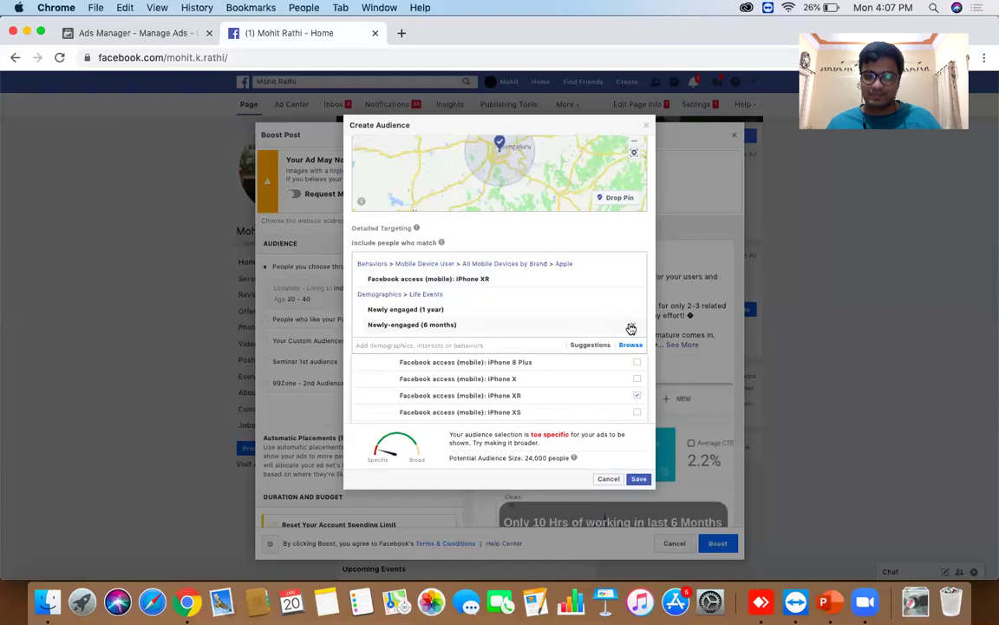
pyautogui.click(632, 325)
pyautogui.click(634, 312)
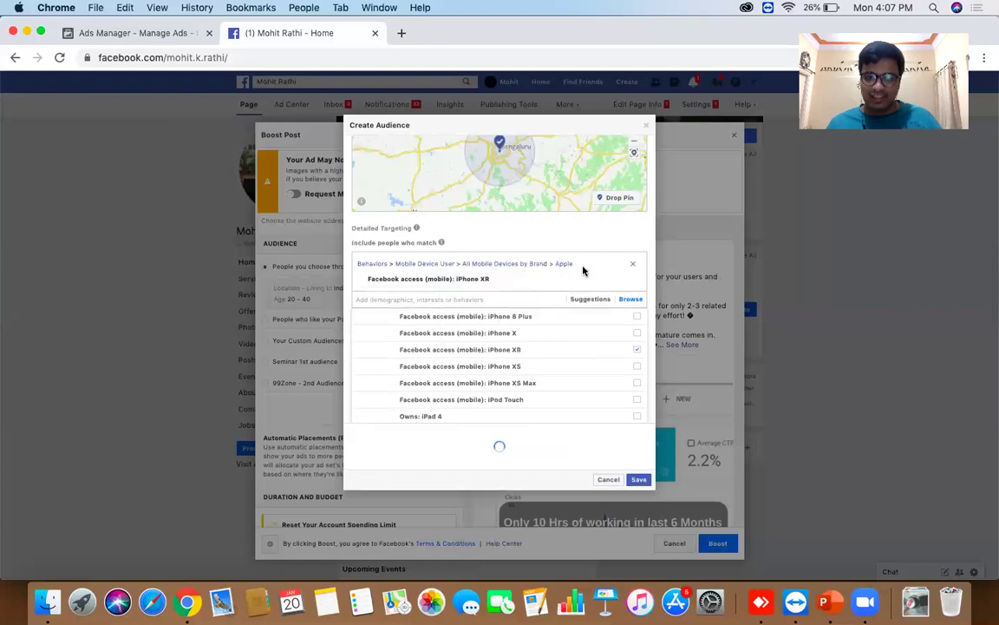
pyautogui.press('Escape')
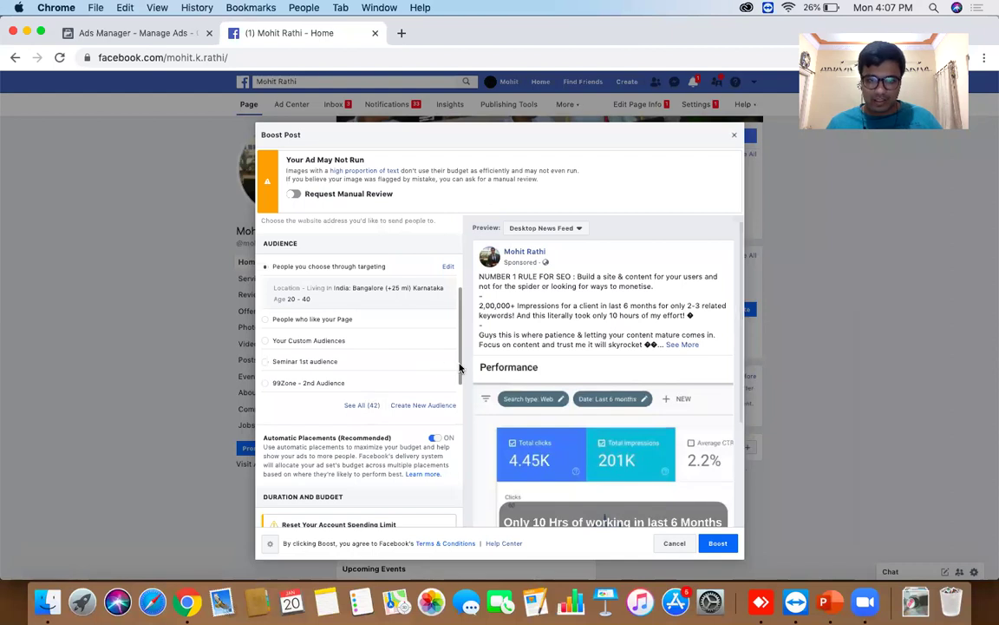
# Edit the audience chosen through targeting and include Facebook access (mobile): iPhone XR by searching for "iphone xr".
pyautogui.click(448, 269)
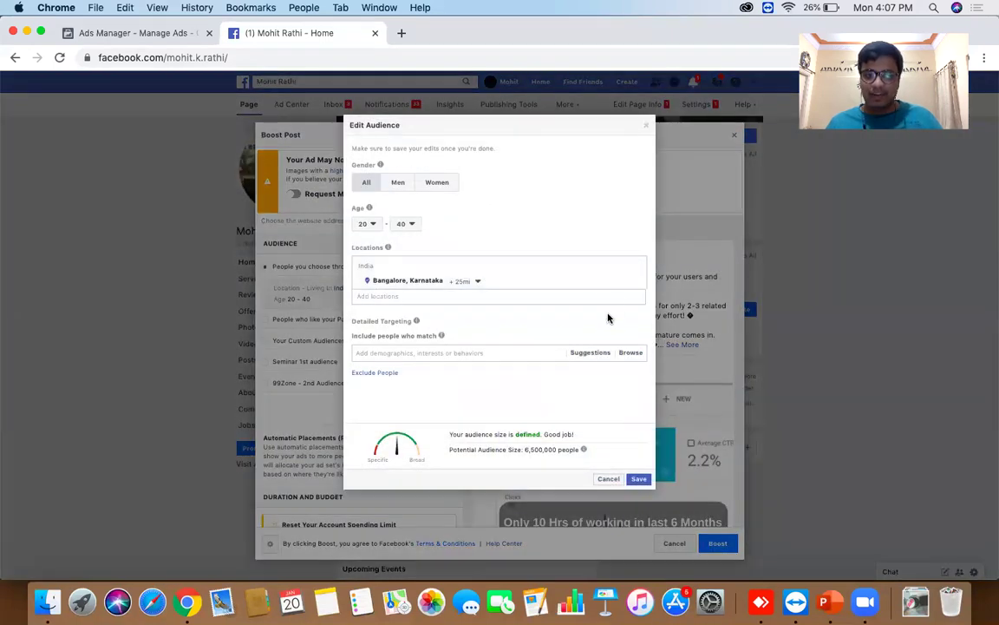
pyautogui.click(463, 353)
pyautogui.write('iphone')
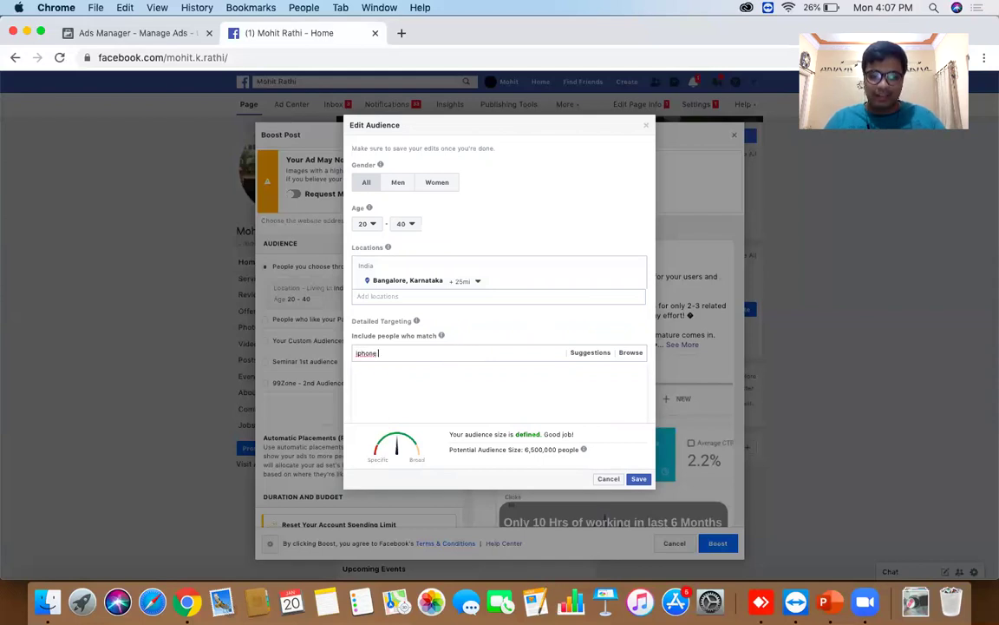
pyautogui.write(' x')
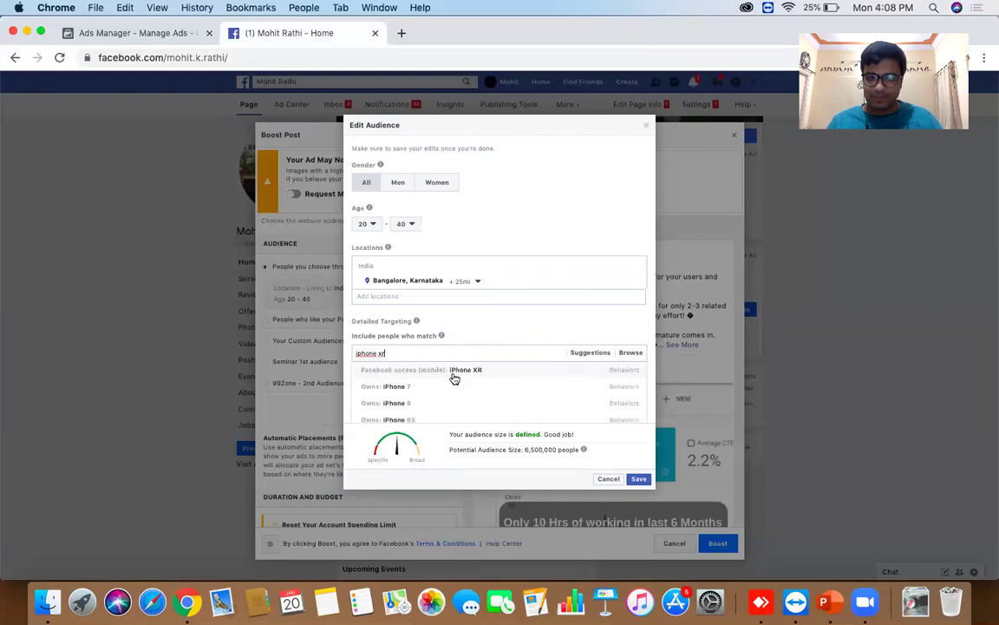
pyautogui.write('r')
pyautogui.click(471, 371)
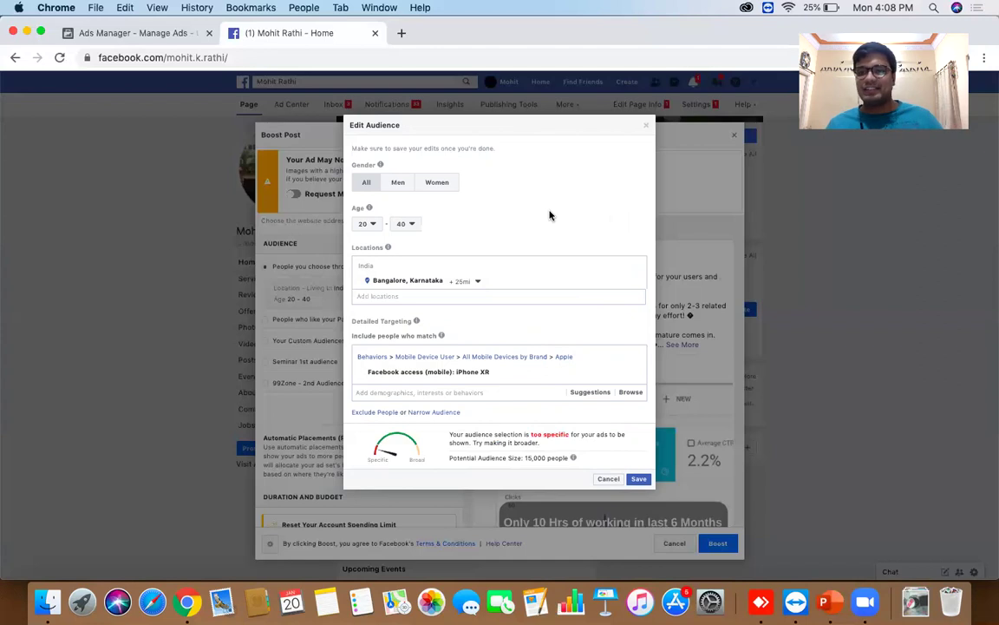
# Examine the Behaviors targeting categories and the options under Travel, and close the category list.
pyautogui.scroll(-2, 549, 215)
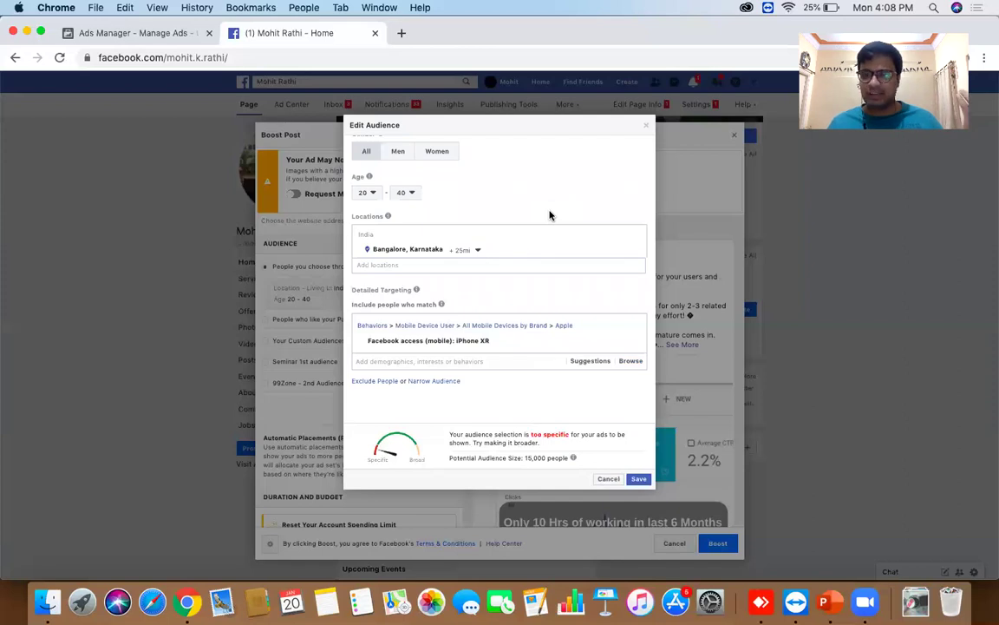
pyautogui.click(633, 361)
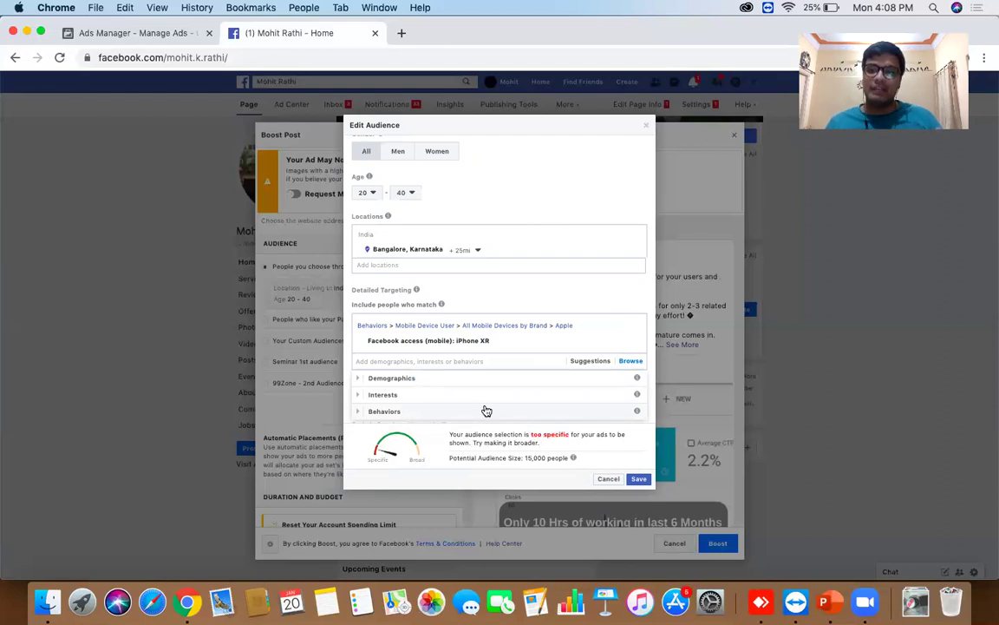
pyautogui.click(486, 411)
pyautogui.scroll(-10, 487, 410)
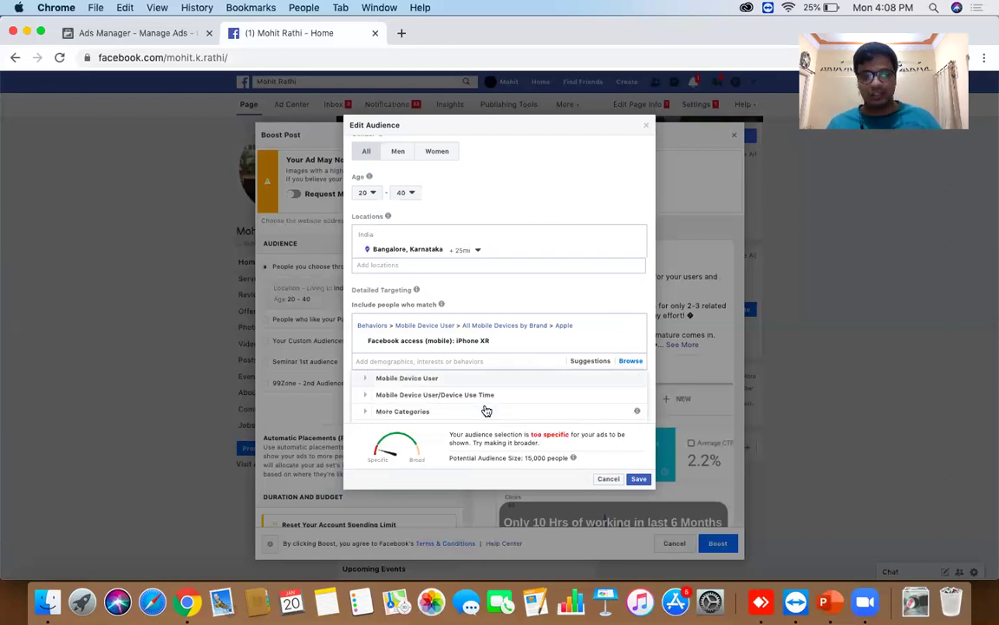
pyautogui.scroll(-5, 485, 410)
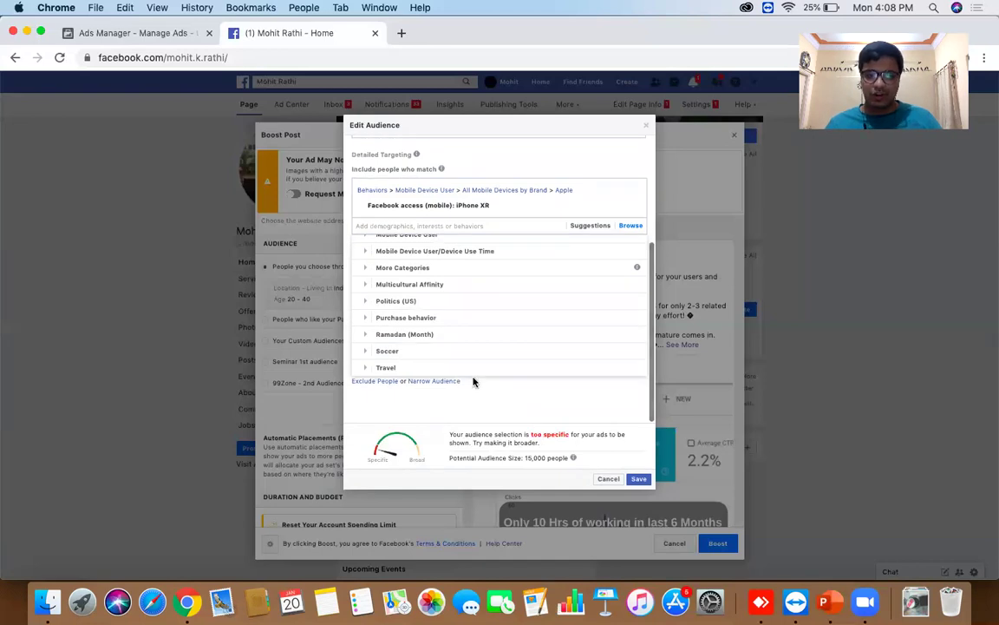
pyautogui.click(442, 372)
pyautogui.scroll(-3, 442, 377)
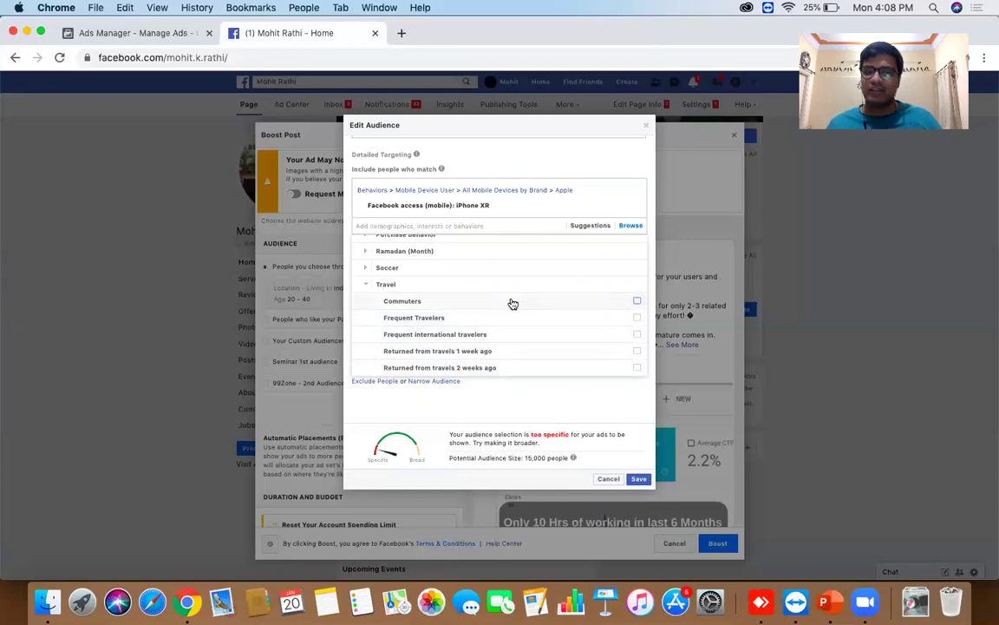
pyautogui.click(525, 411)
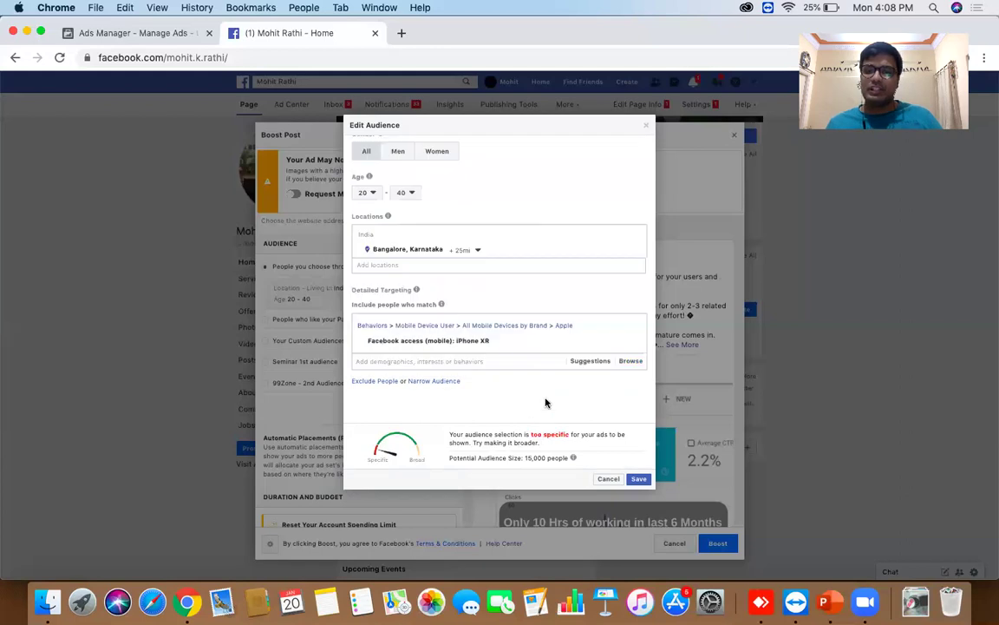
# Review the Demographics targeting categories without adding any criteria and save the edited audience.
pyautogui.click(631, 361)
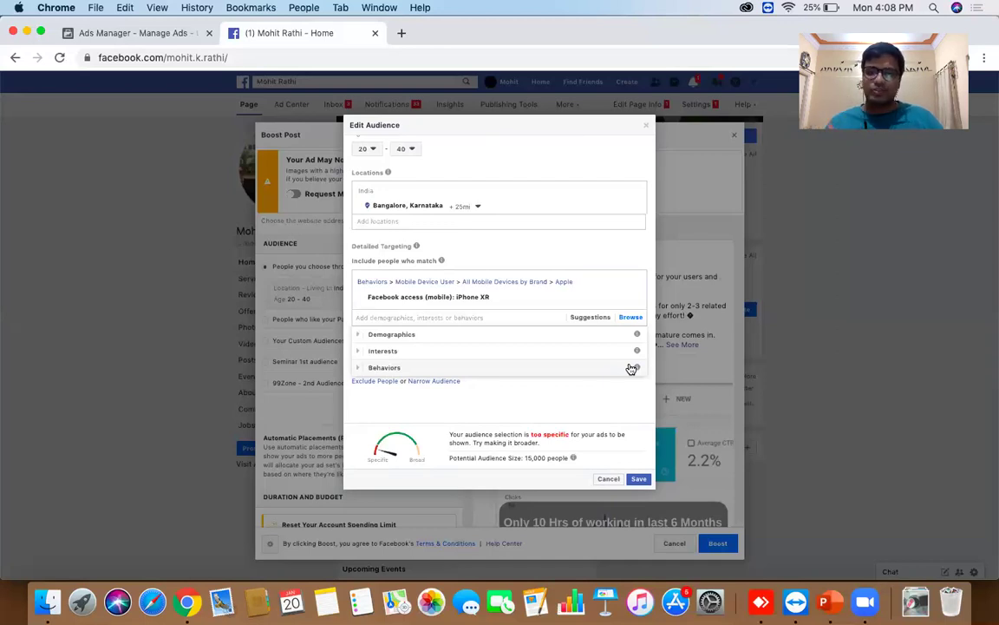
pyautogui.click(497, 335)
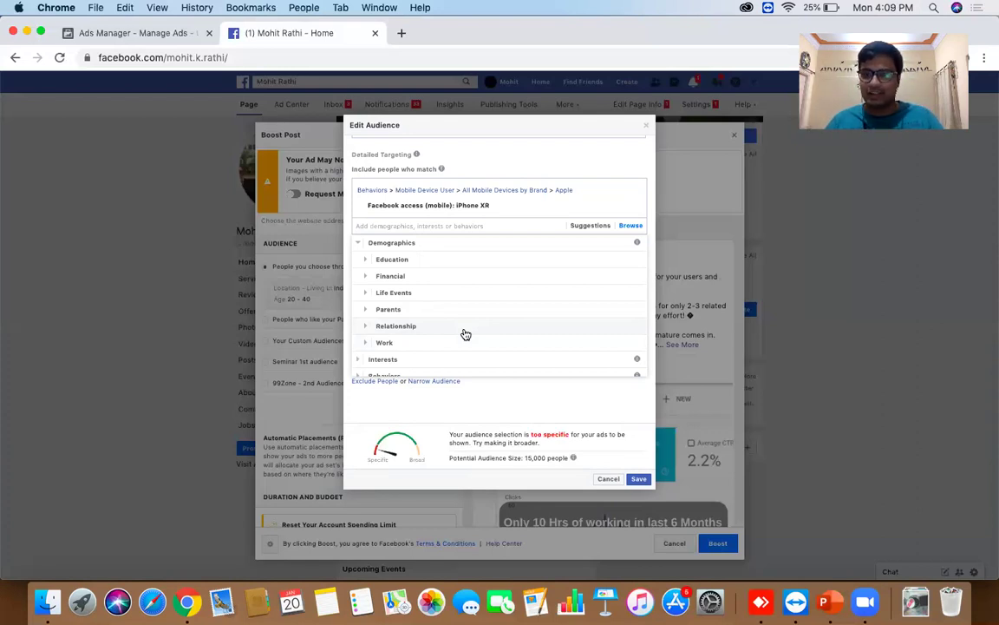
pyautogui.click(466, 403)
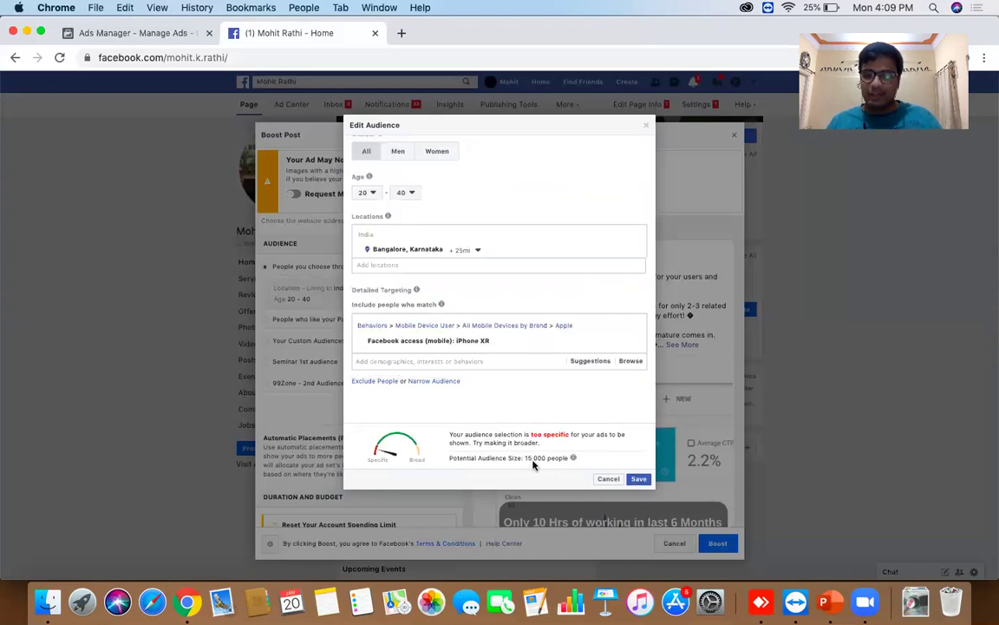
pyautogui.click(638, 480)
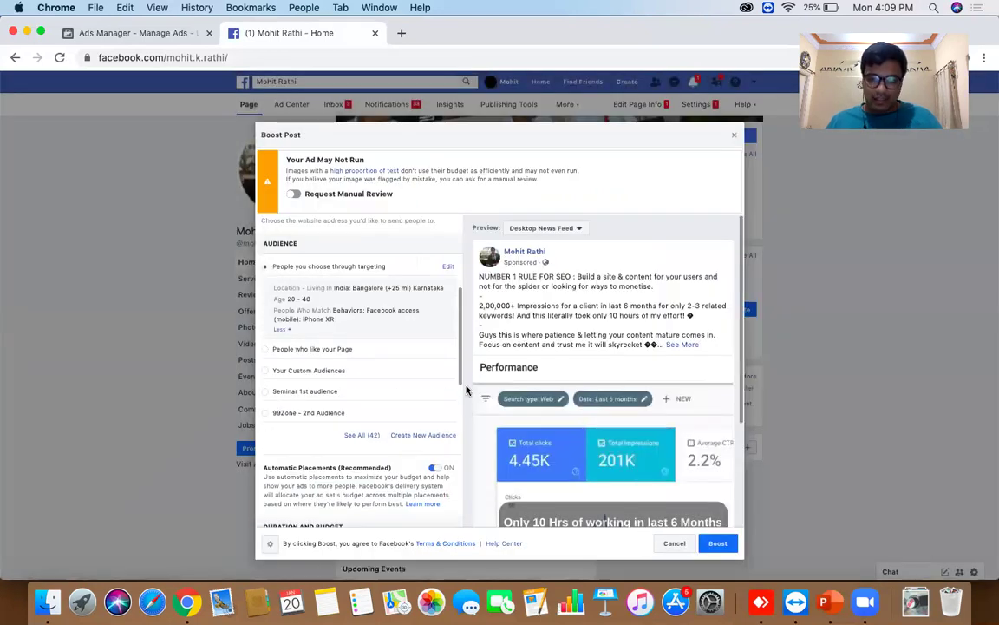
# Set the boost duration to 1 day.
pyautogui.scroll(-2, 466, 391)
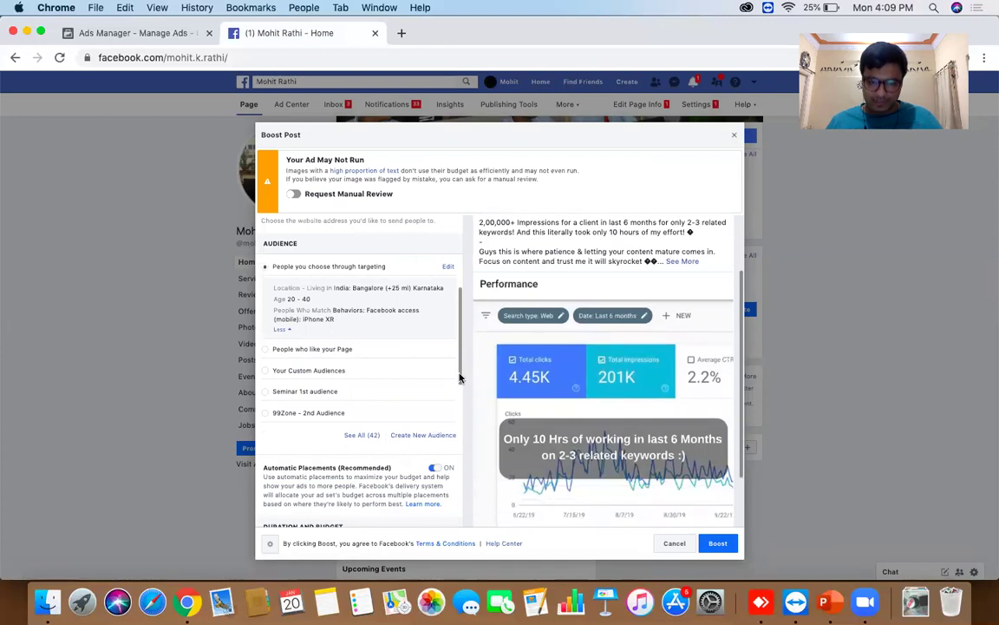
pyautogui.click(457, 403)
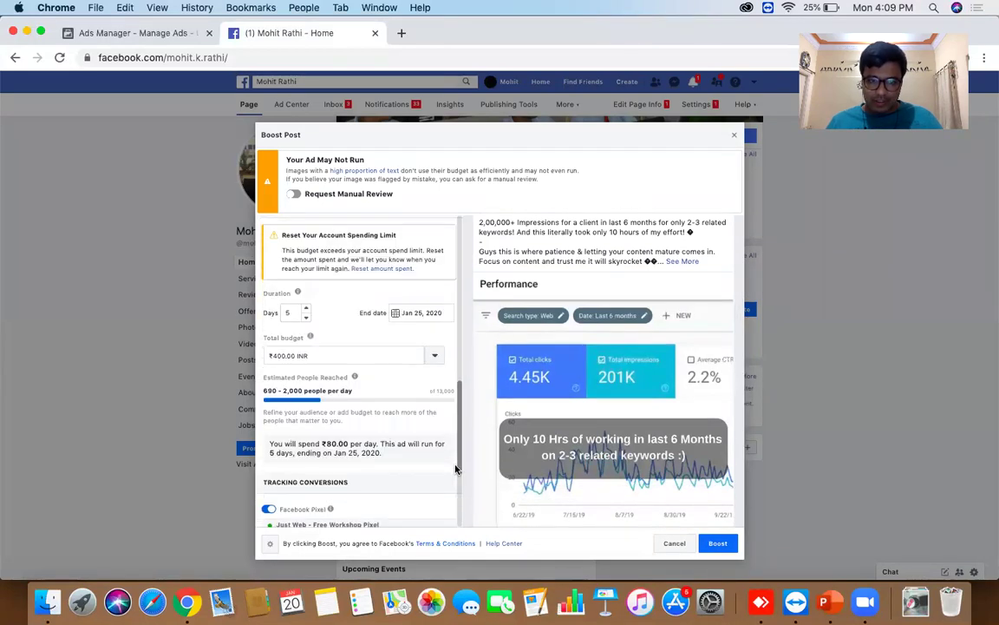
pyautogui.click(306, 318)
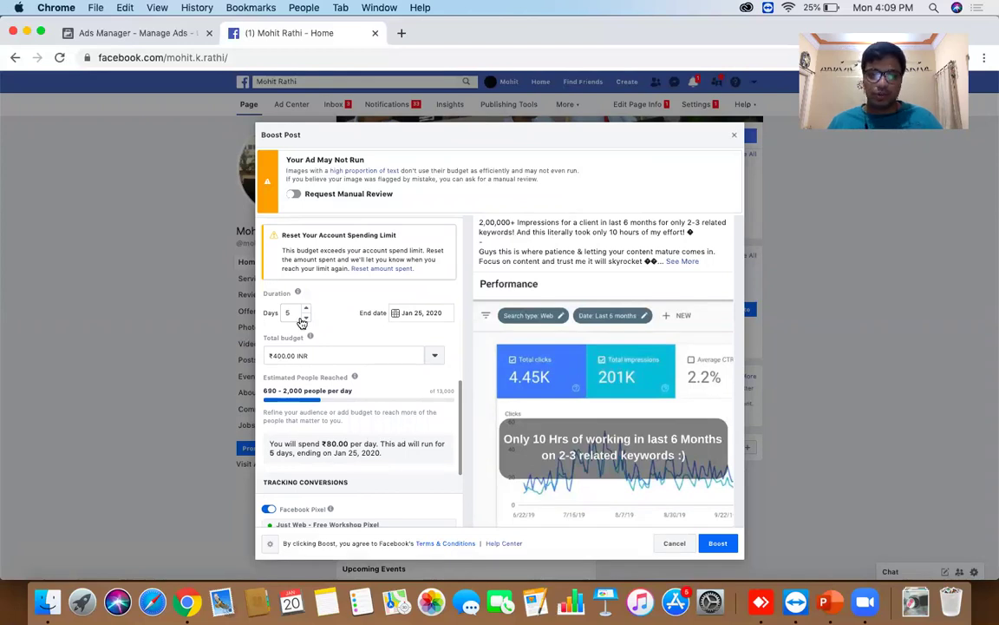
pyautogui.tripleClick(305, 317)
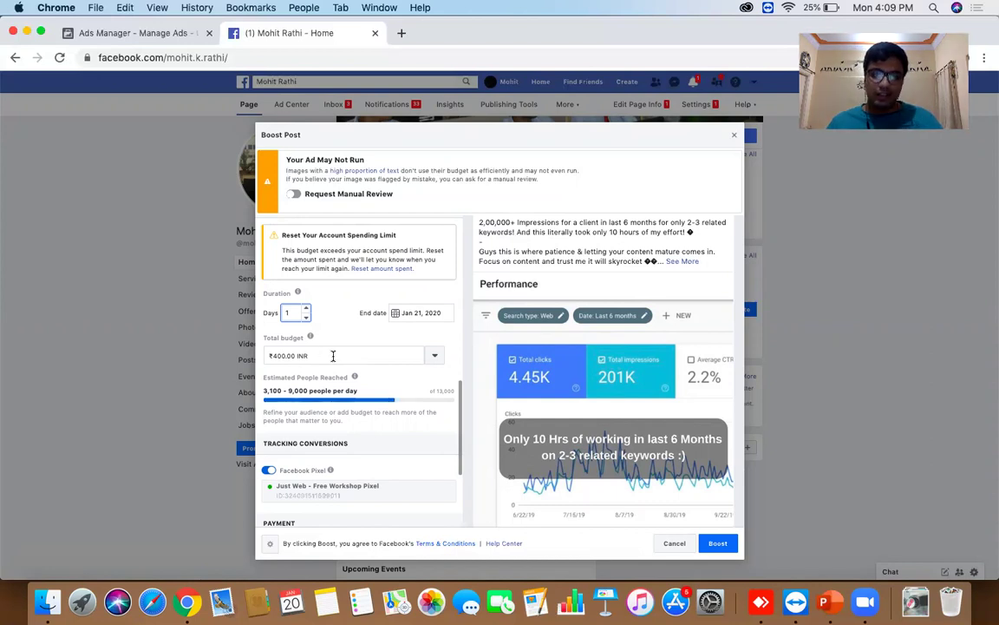
# Set the total budget of the boosted post to ₹100.
pyautogui.moveTo(335, 355); pyautogui.dragTo(263, 354)
pyautogui.write('100')
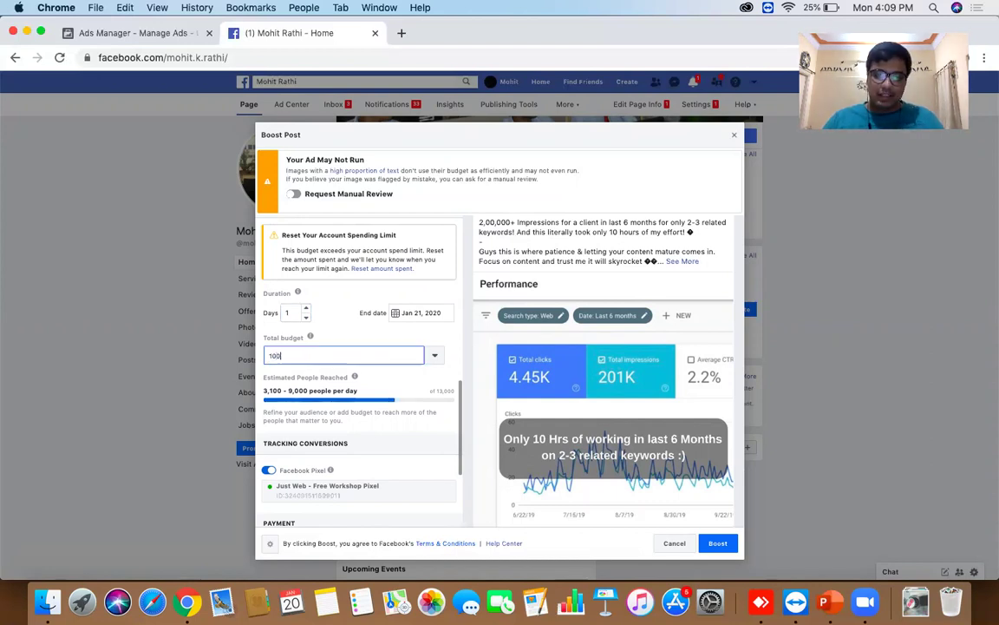
pyautogui.click(342, 276)
pyautogui.scroll(-1, 342, 276)
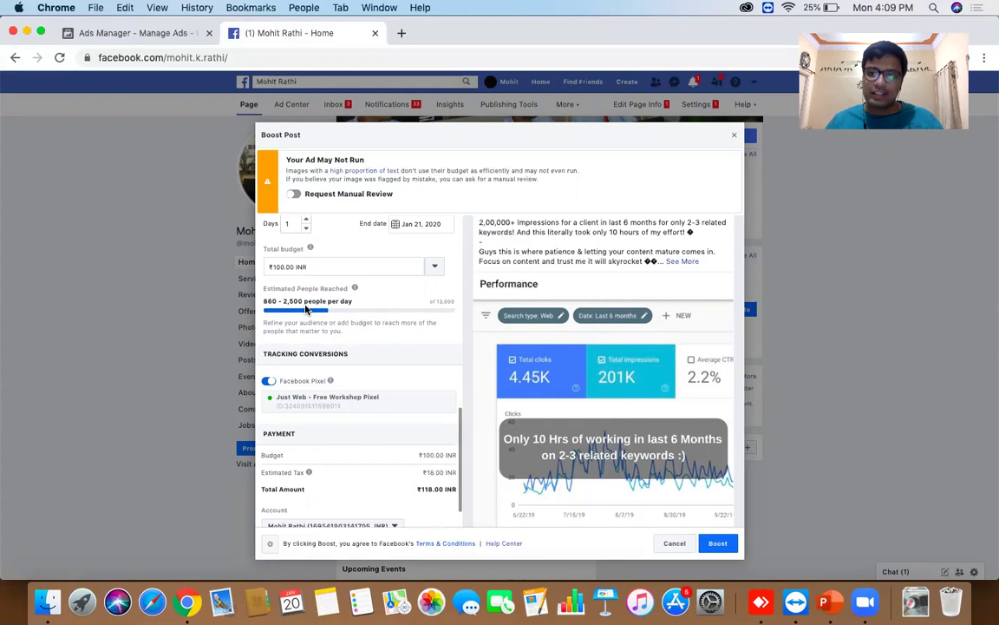
# Try a total budget of ₹1000 to compare the estimated reach, and restore the budget to ₹100.
pyautogui.click(334, 268)
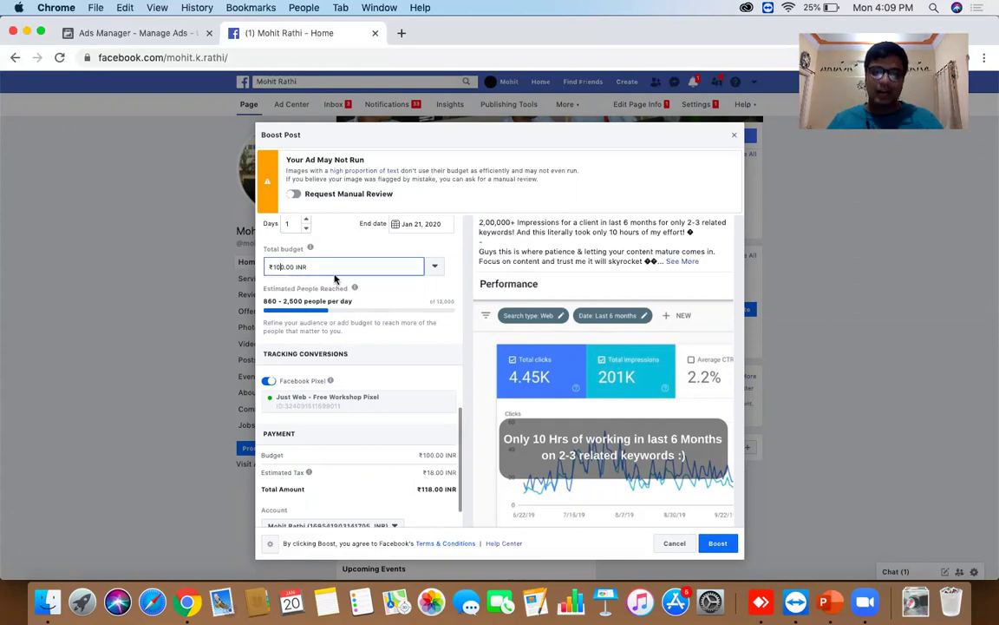
pyautogui.write('0')
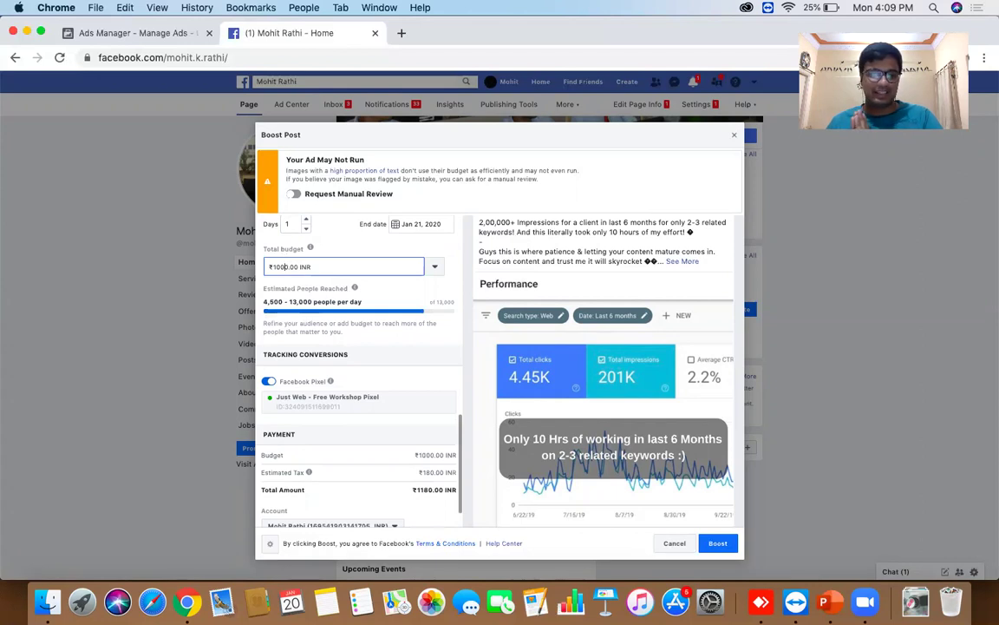
pyautogui.press('BackSpace')
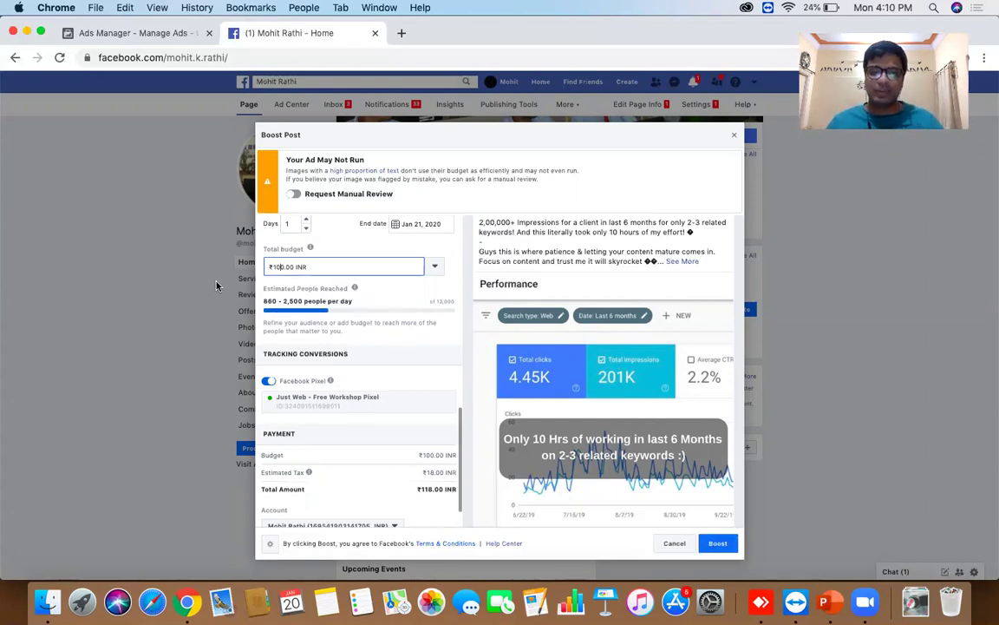
pyautogui.click(384, 308)
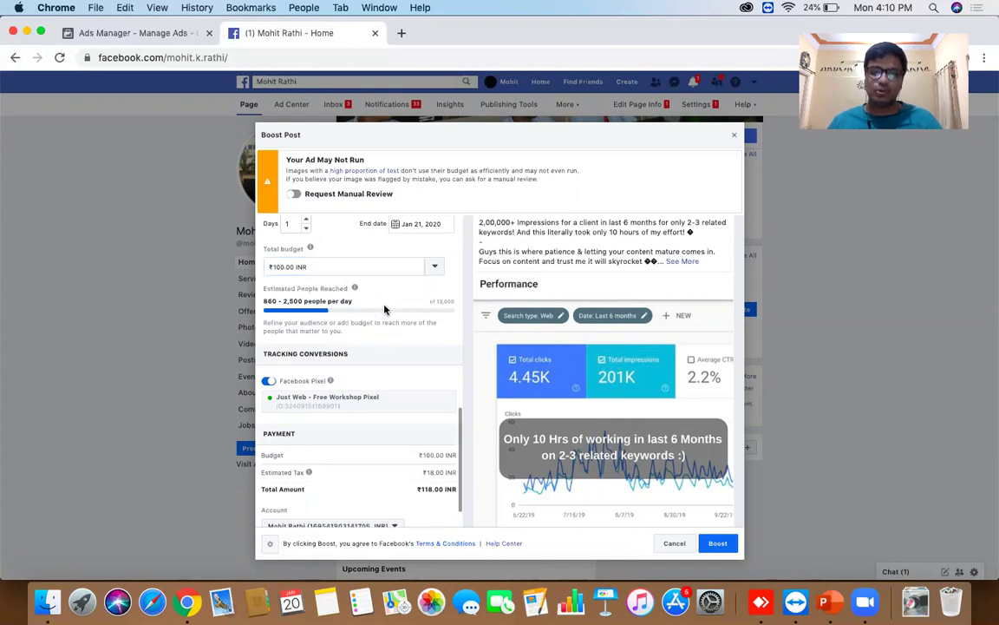
# Examine the ad preview, the tracking conversions and the payment details, comparing the total amount with the available balance.
pyautogui.scroll(-1, 384, 309)
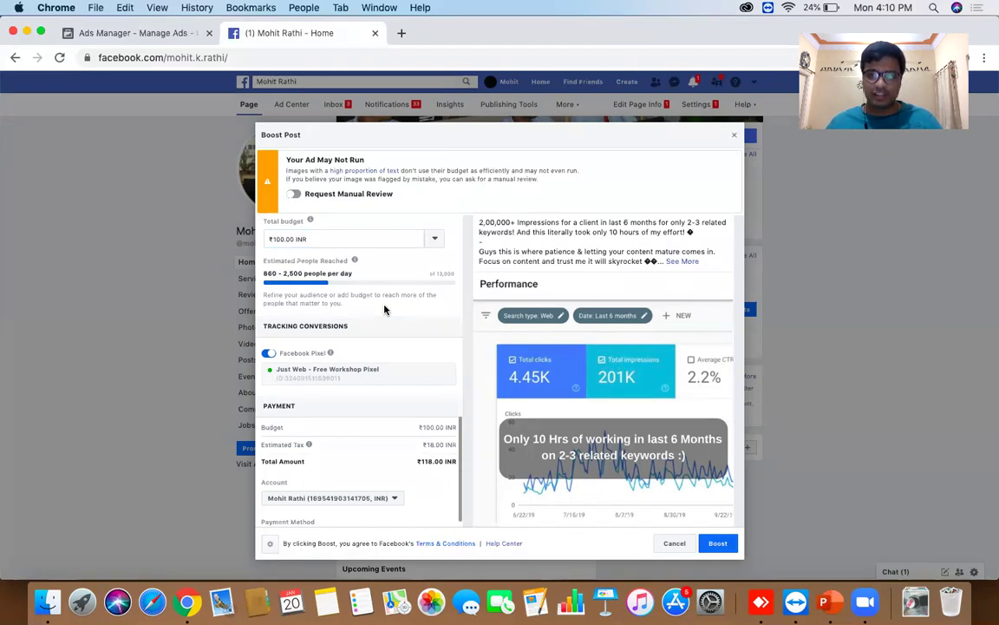
pyautogui.scroll(1, 385, 310)
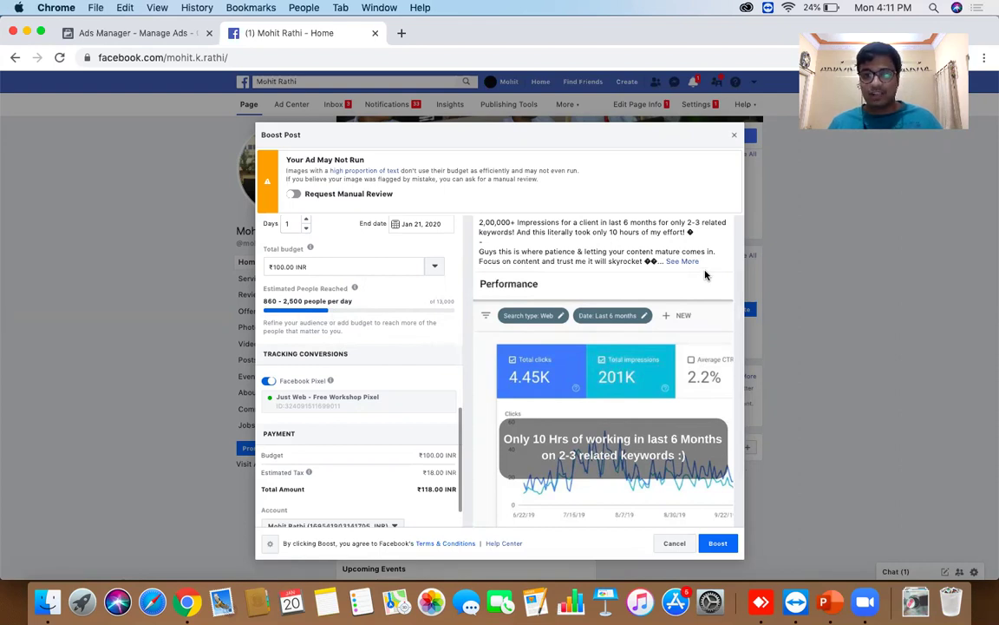
pyautogui.scroll(-1, 706, 275)
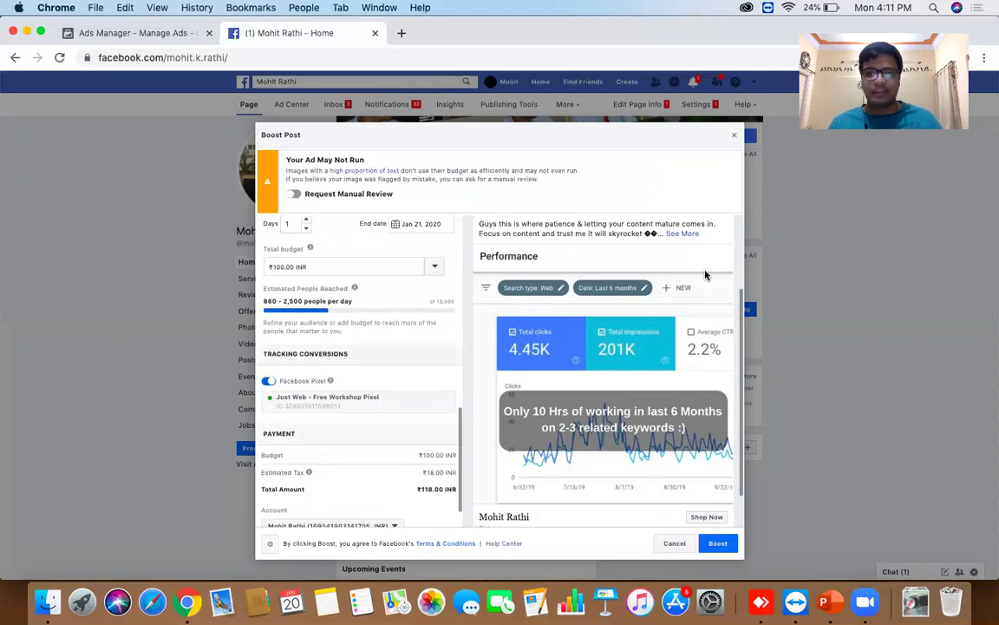
pyautogui.scroll(-2, 705, 275)
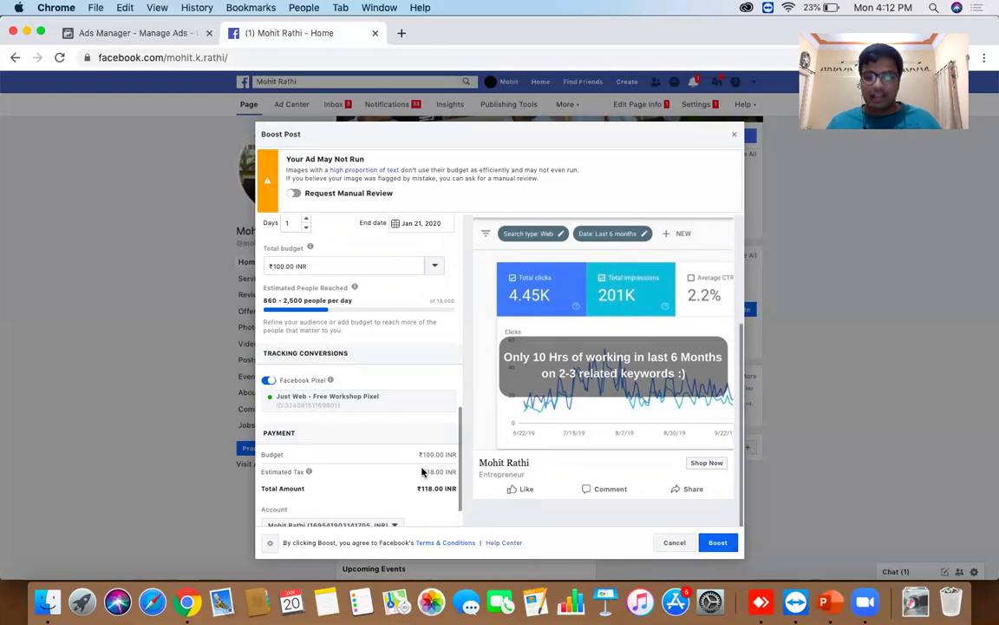
pyautogui.scroll(-2, 458, 490)
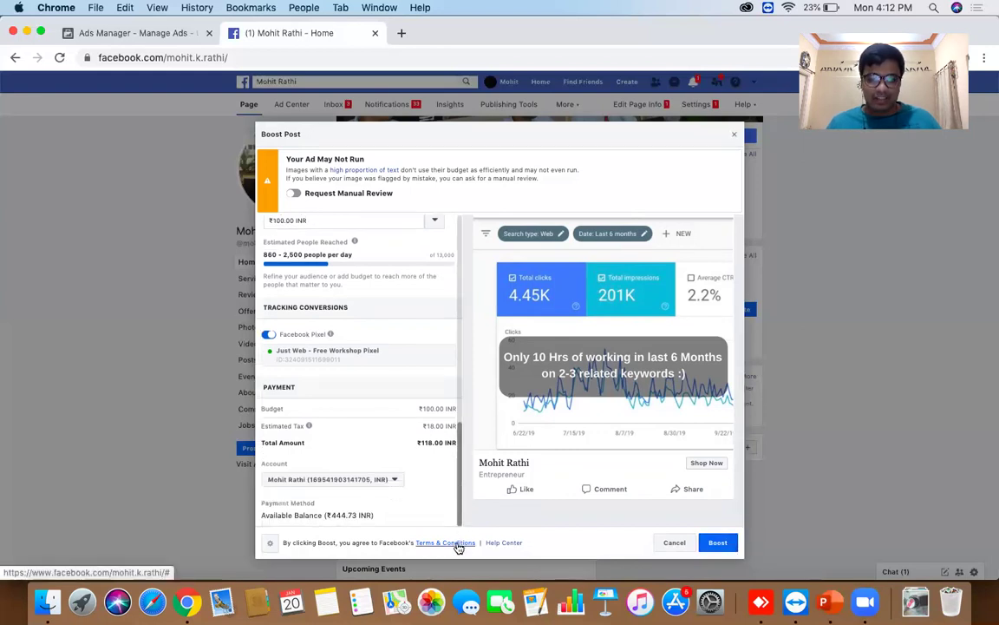
pyautogui.moveTo(326, 515); pyautogui.dragTo(374, 515)
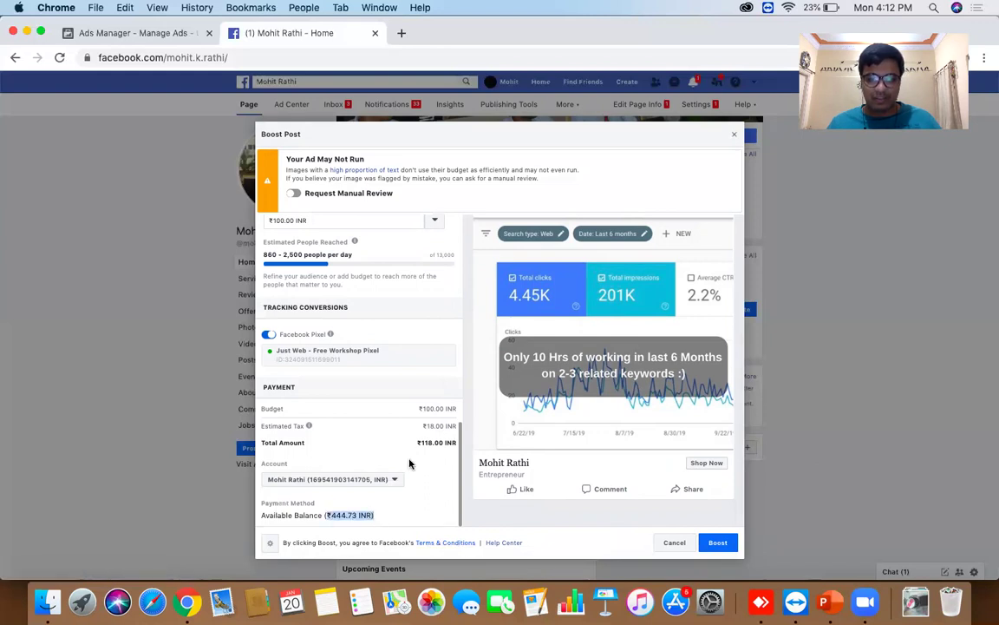
pyautogui.moveTo(419, 443); pyautogui.dragTo(457, 443)
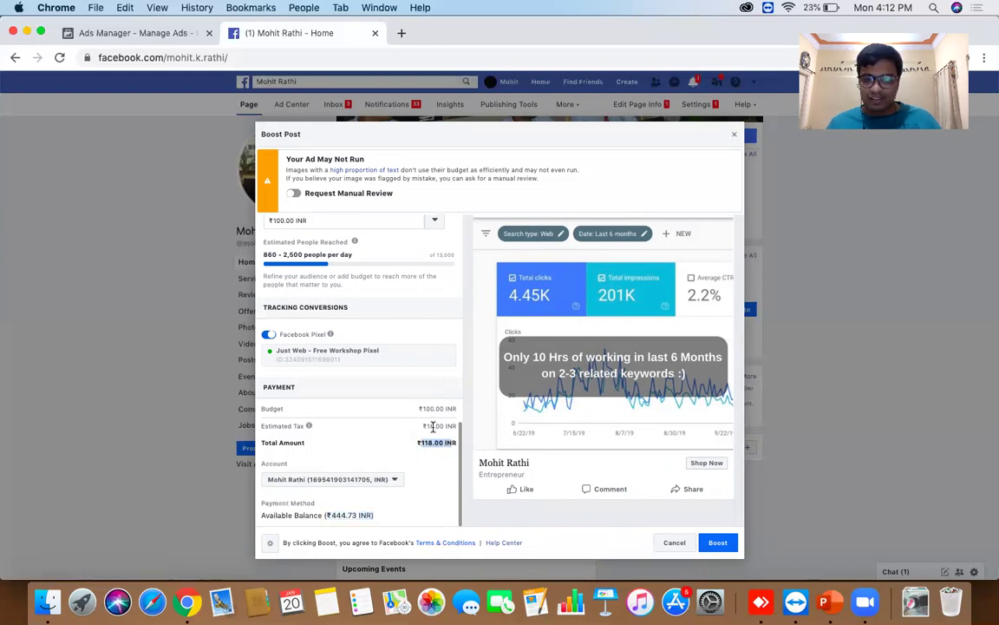
# Submit the boost for the post and close the results window.
pyautogui.click(716, 543)
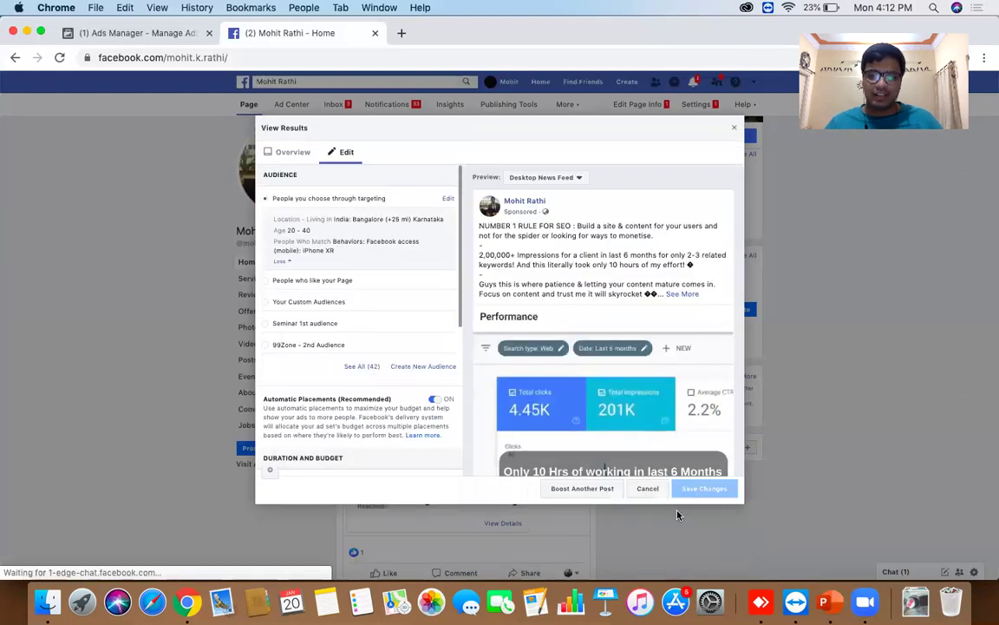
pyautogui.click(735, 133)
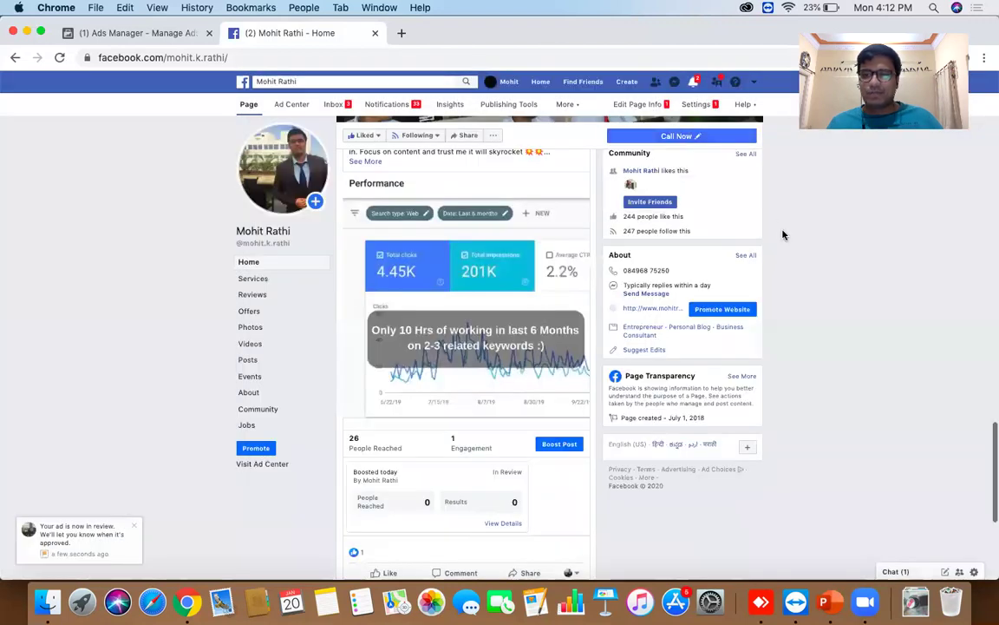